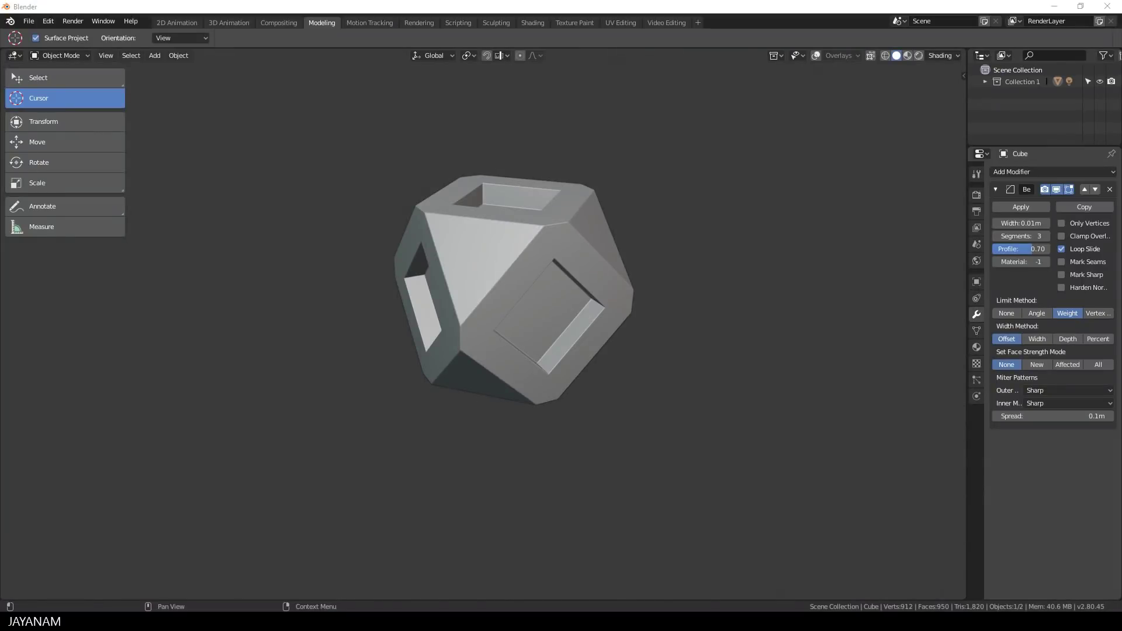
- Orbit the viewport to inspect the plain default cube
{"action": "middle_click_drag", "start_coordinate": [748, 383], "coordinate": [731, 405]}
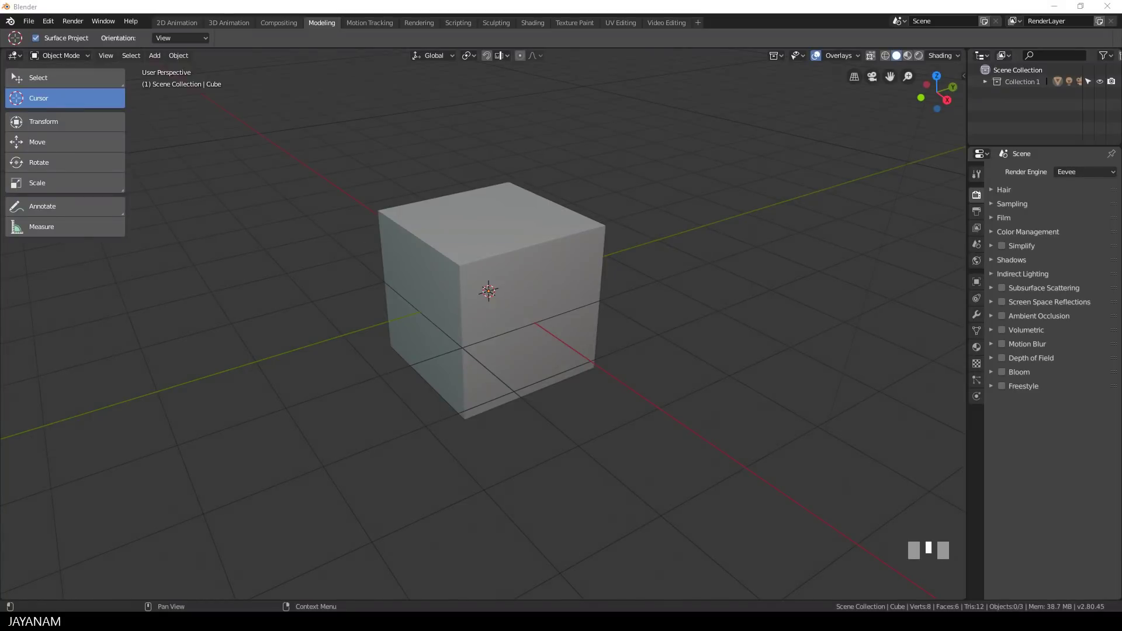
- Put the cube in Edit Mode with face selection and start the Knife tool
{"action": "middle_click_drag", "start_coordinate": [548, 329], "coordinate": [600, 316]}
{"action": "key", "text": "Tab"}
{"action": "left_click", "coordinate": [724, 321]}
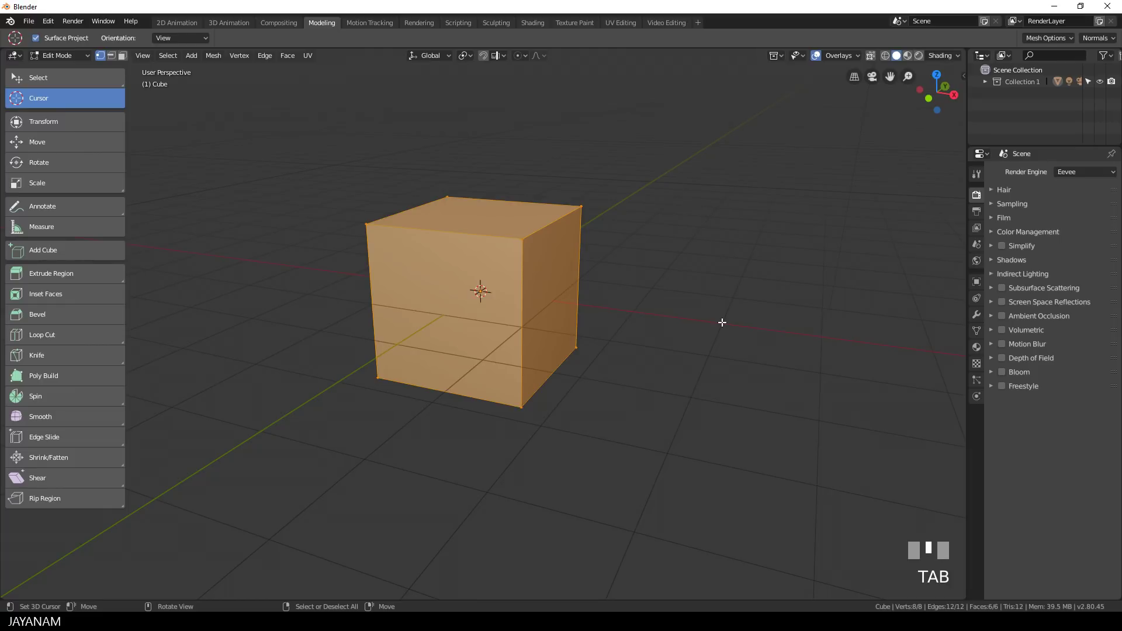
{"action": "left_click", "coordinate": [122, 56]}
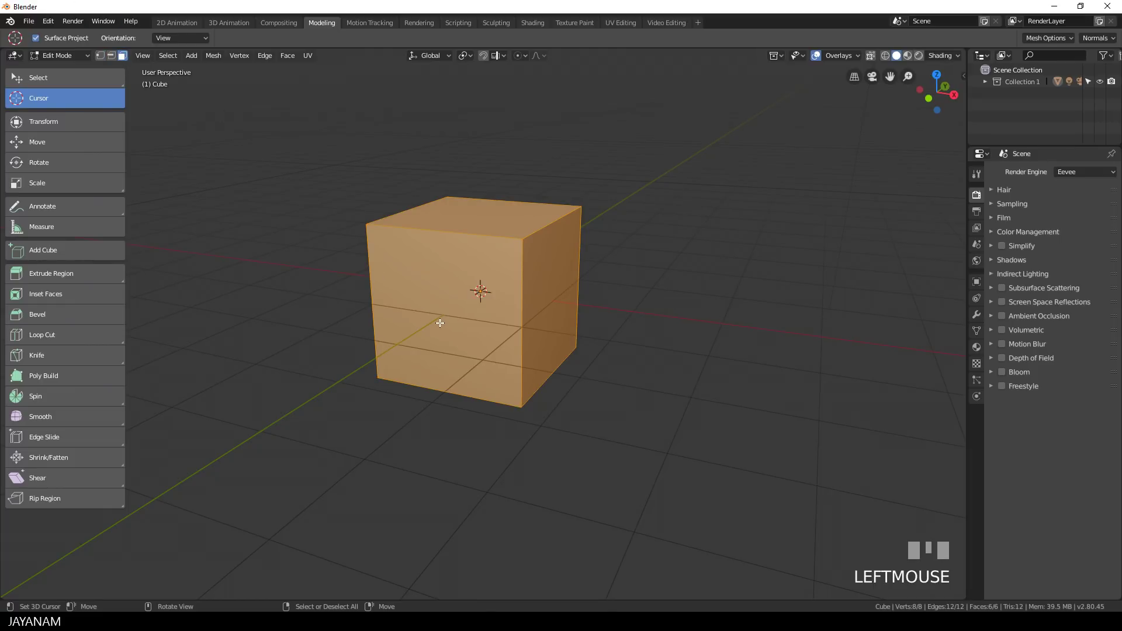
{"action": "key", "text": "k"}
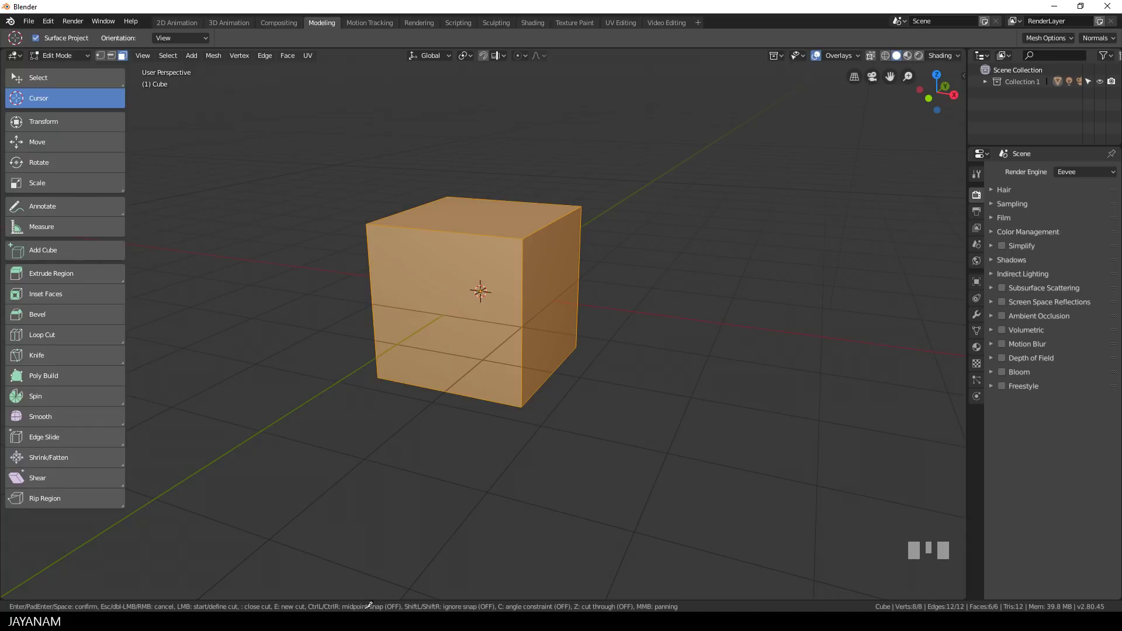
- Knife-cut a closed diamond through the four edge midpoints of the front face
{"action": "key", "text": "ctrl"}
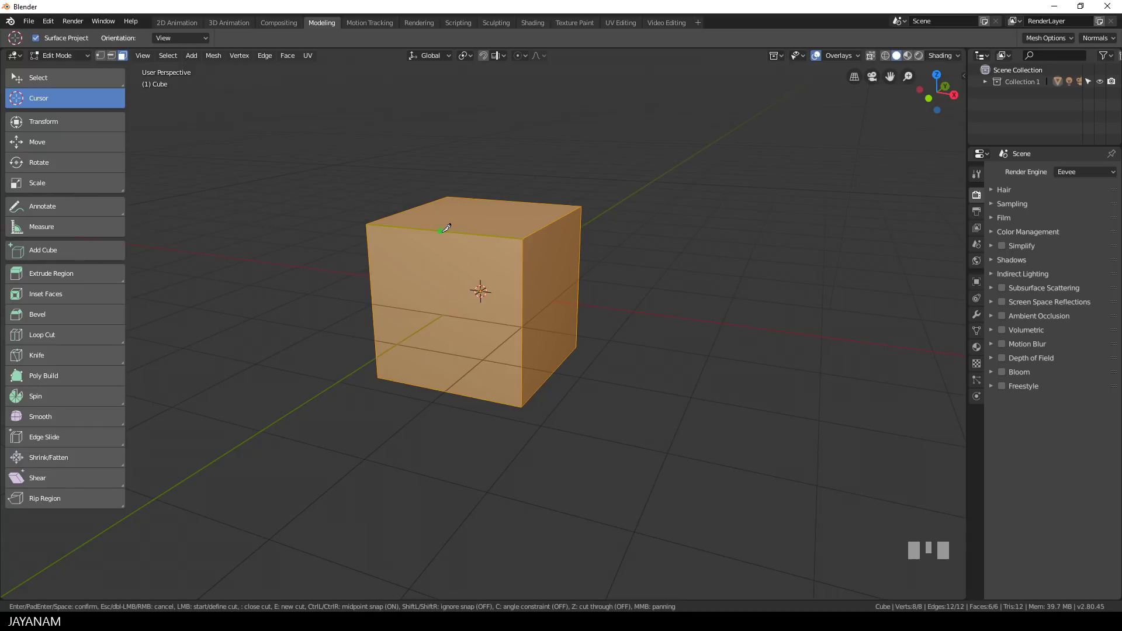
{"action": "left_click", "coordinate": [442, 231]}
{"action": "left_click", "coordinate": [374, 303]}
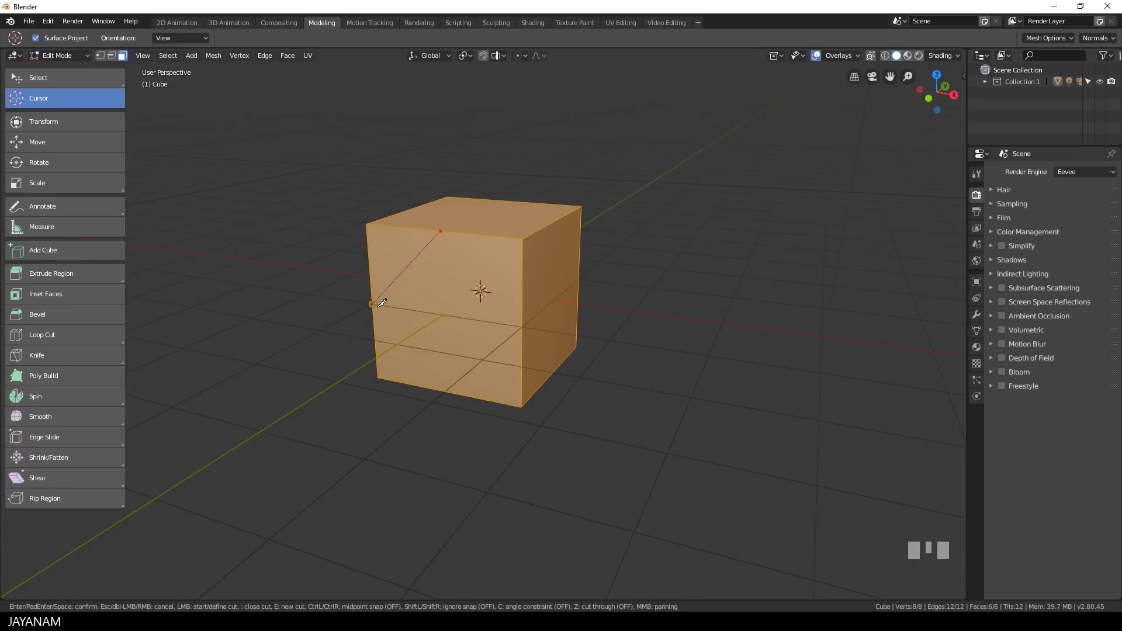
{"action": "left_click", "coordinate": [448, 390]}
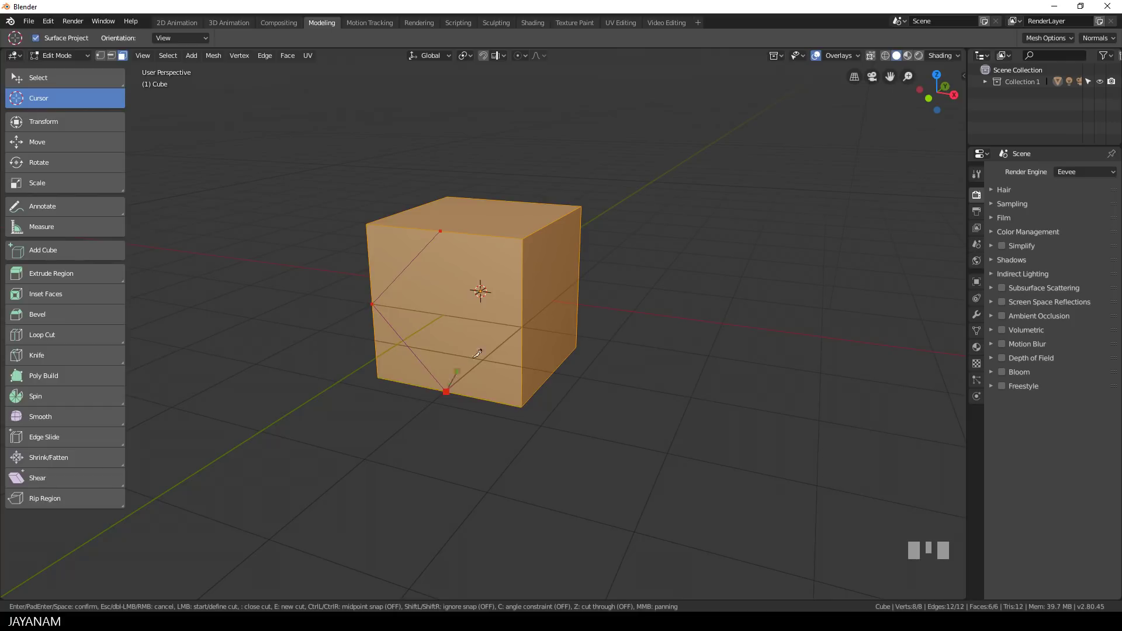
{"action": "left_click", "coordinate": [523, 326], "text": "ctrl"}
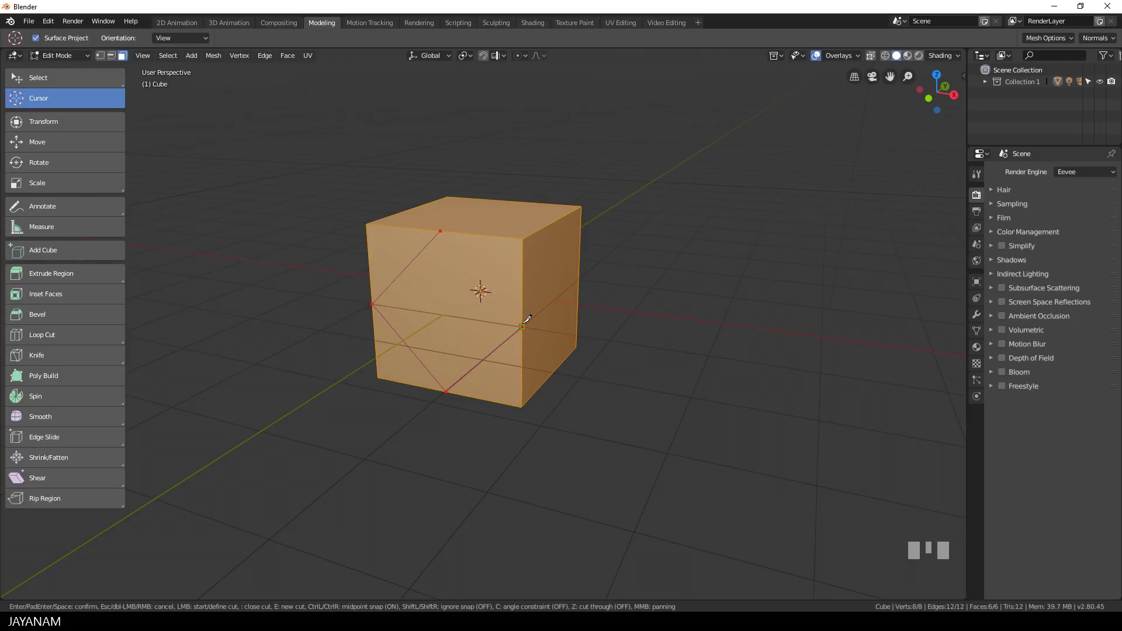
{"action": "left_click", "coordinate": [447, 222]}
{"action": "key", "text": "Return"}
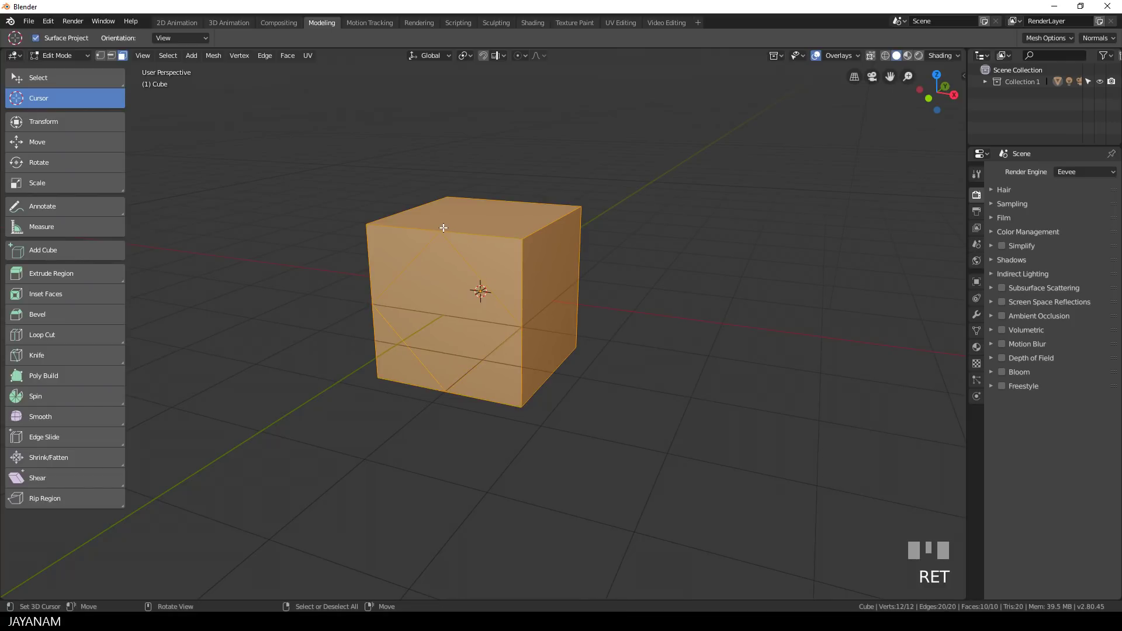
- Select the diamond face and inset it with a thickness of 0.25 m
{"action": "right_click", "coordinate": [477, 291]}
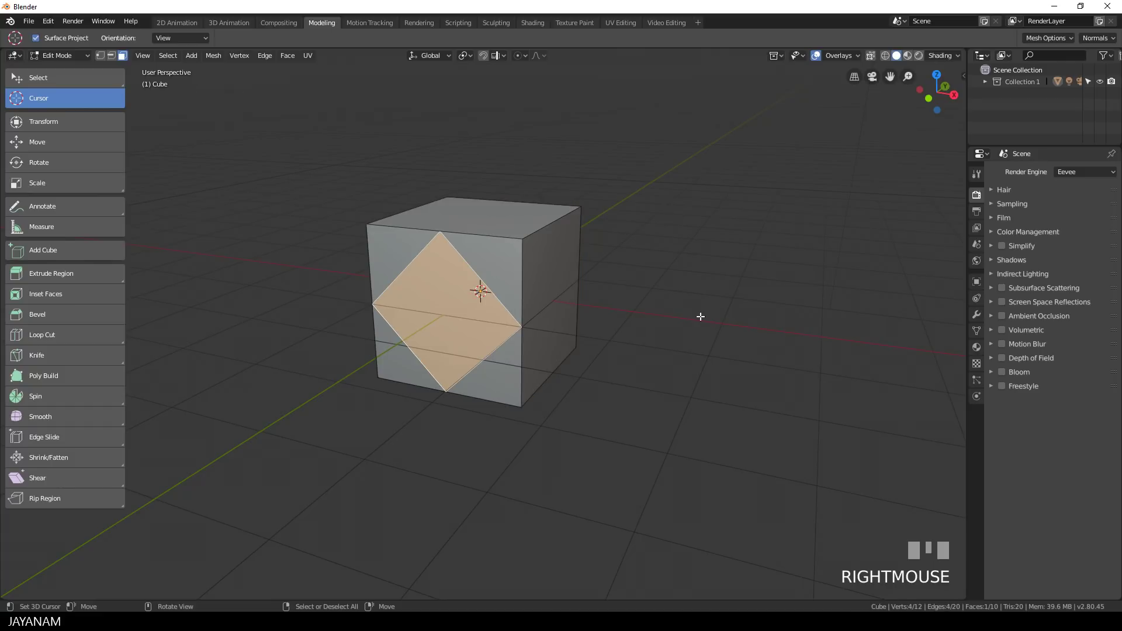
{"action": "key", "text": "i"}
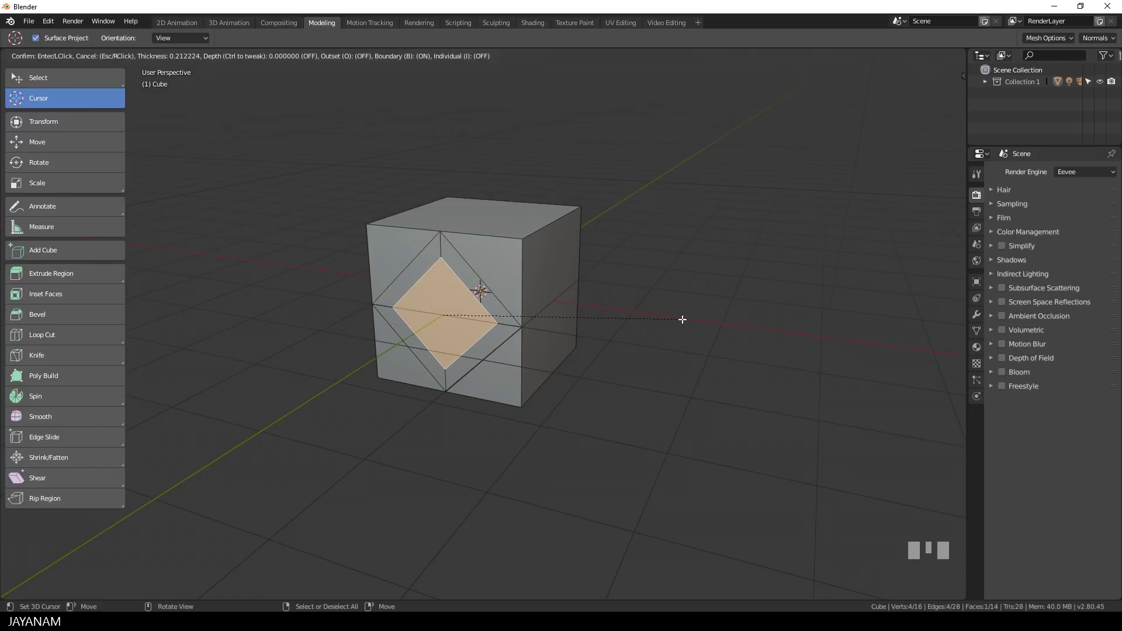
{"action": "left_click", "coordinate": [683, 319]}
{"action": "left_click", "coordinate": [251, 522]}
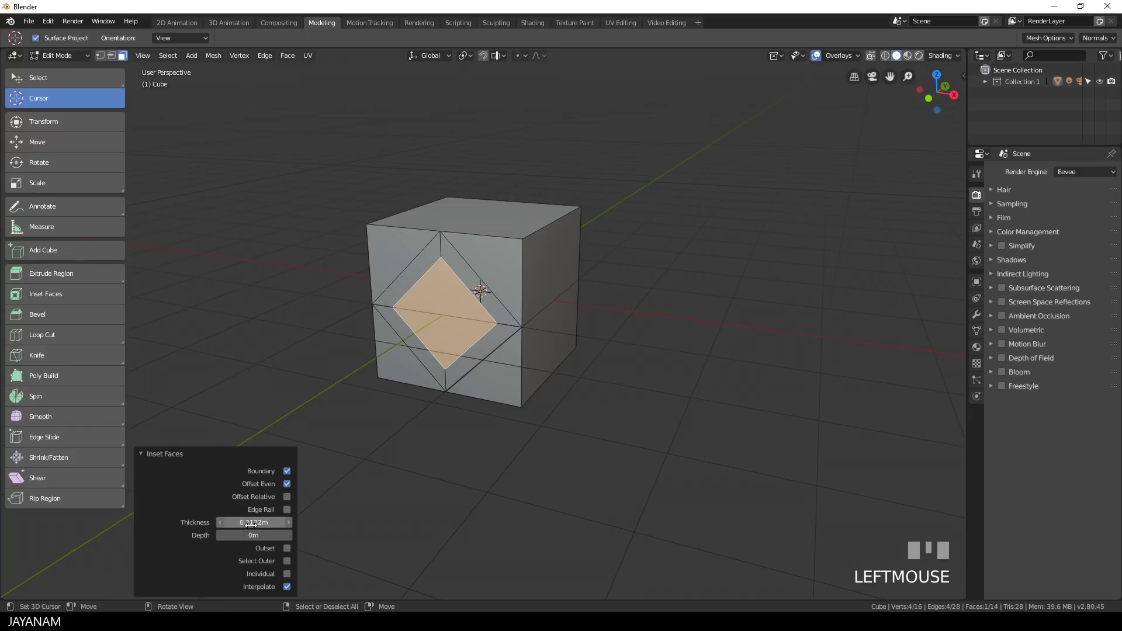
{"action": "left_click", "coordinate": [251, 522]}
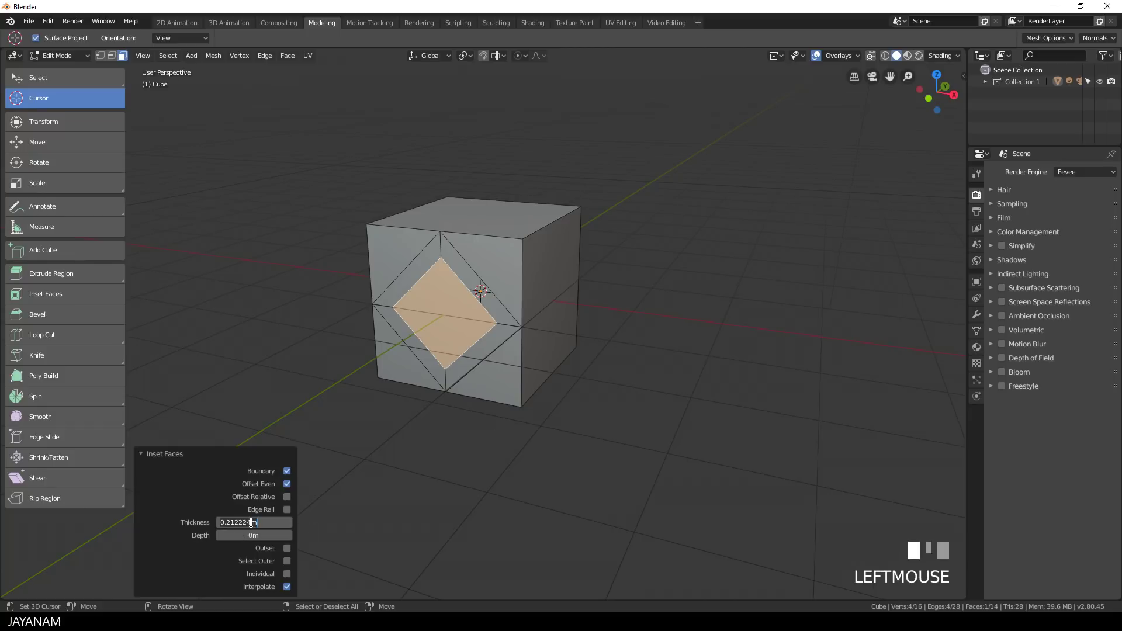
{"action": "key", "text": "ctrl+a"}
{"action": "type", "text": ".25"}
{"action": "key", "text": "Return"}
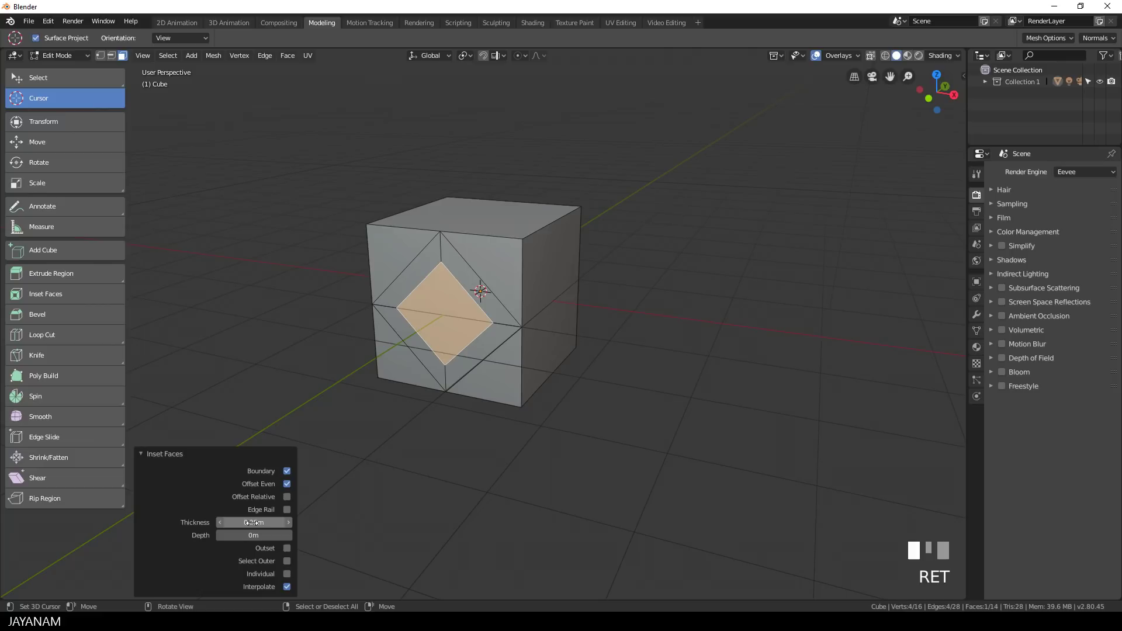
{"action": "middle_click_drag", "start_coordinate": [606, 404], "coordinate": [586, 418]}
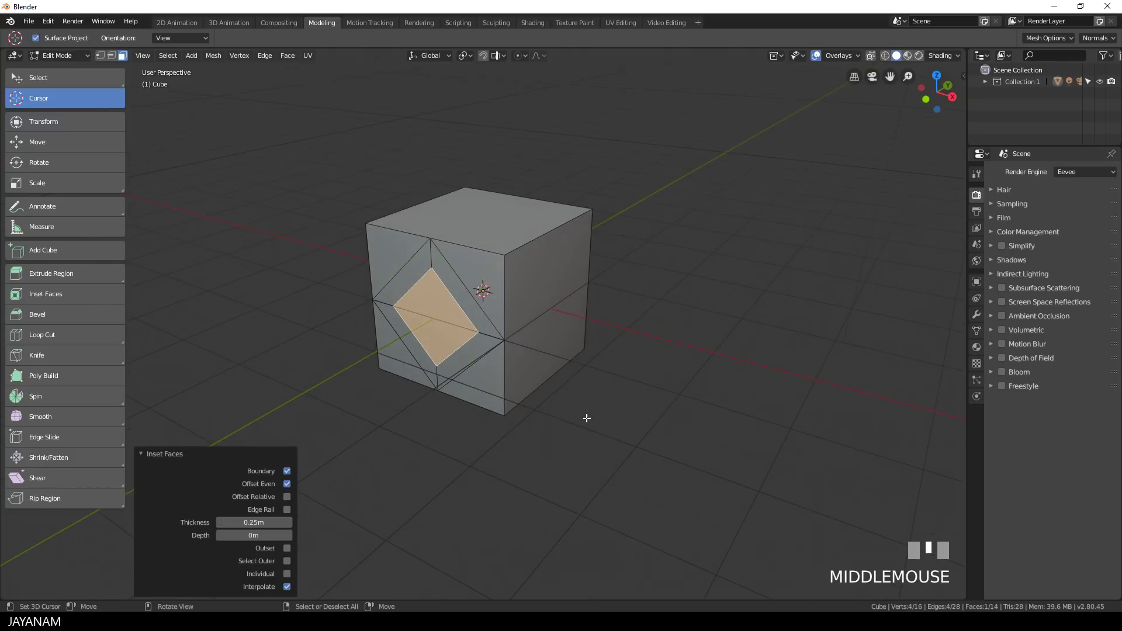
- Extrude the inner diamond 0.169 m inward to form a recessed slot
{"action": "key", "text": "e"}
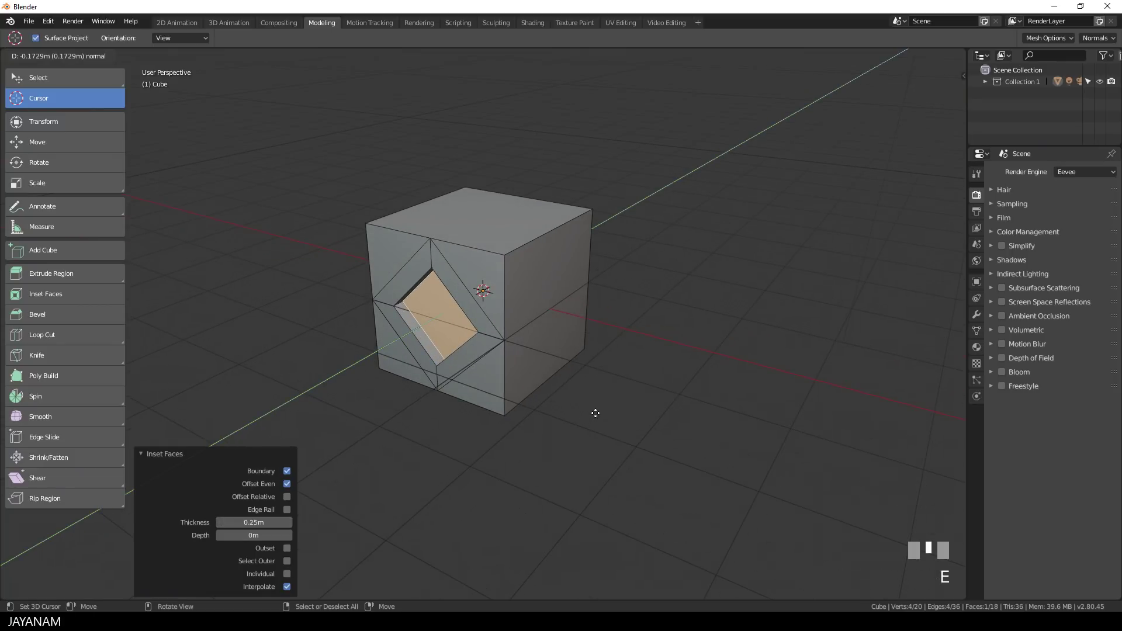
{"action": "left_click", "coordinate": [595, 412]}
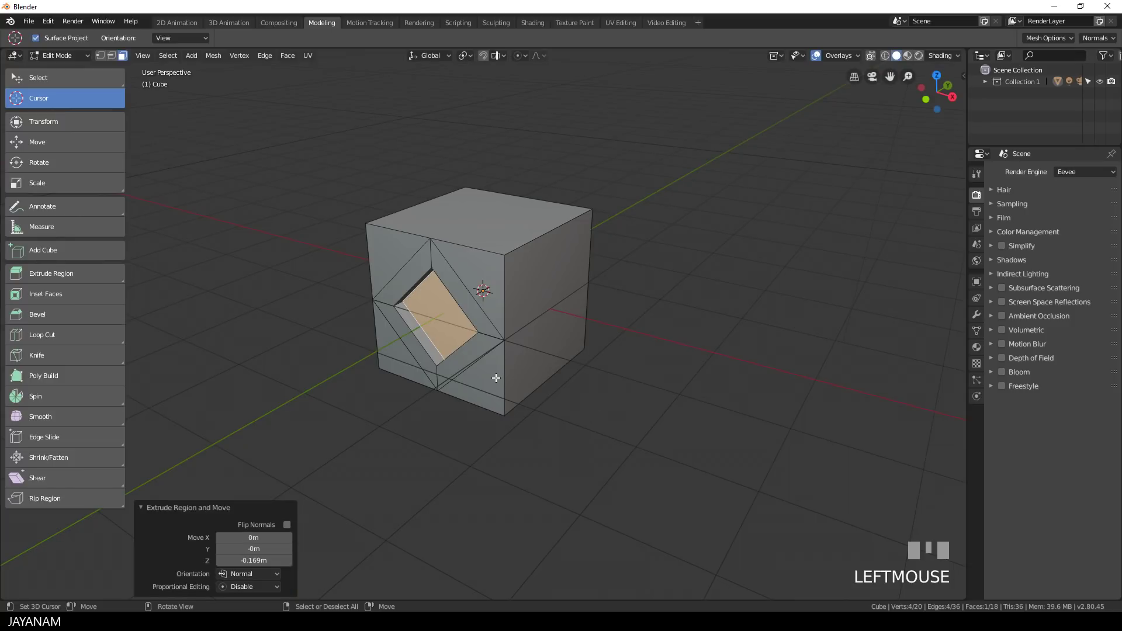
{"action": "middle_click_drag", "start_coordinate": [496, 378], "coordinate": [547, 351]}
- Box-select the nine front faces in orthographic front view
{"action": "key", "text": "KP_5"}
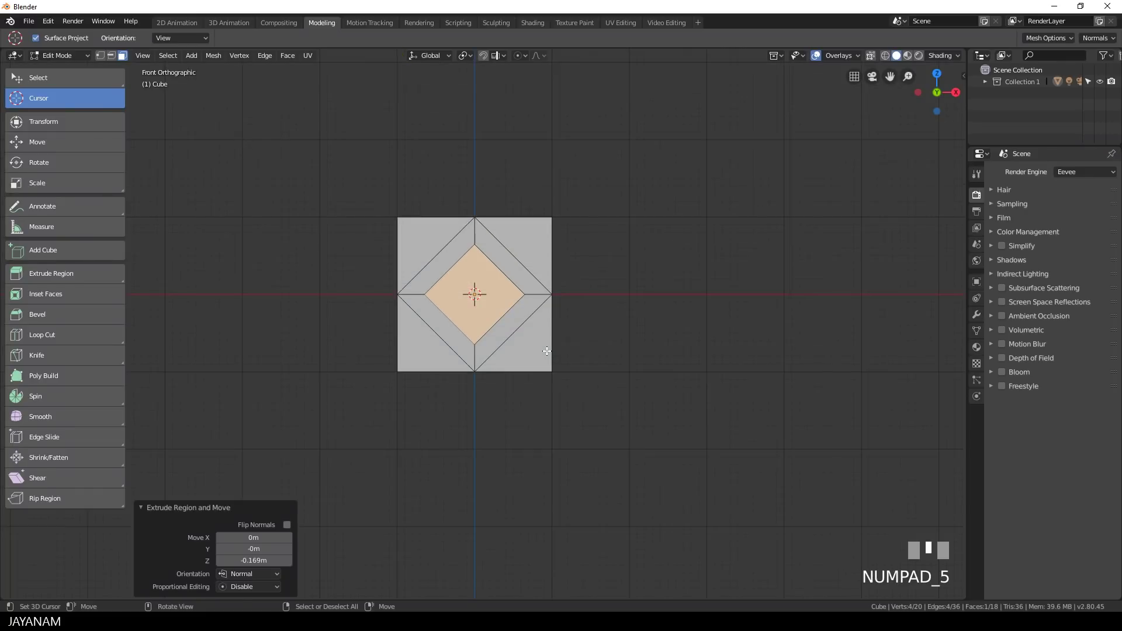
{"action": "key", "text": "b"}
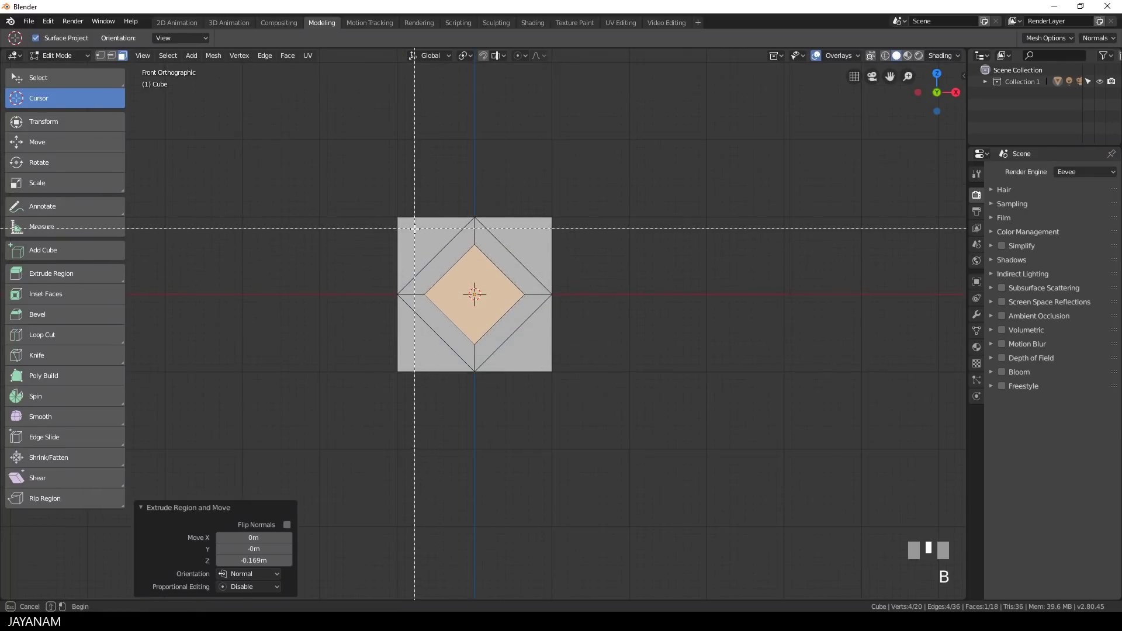
{"action": "left_click_drag", "start_coordinate": [415, 229], "coordinate": [514, 334]}
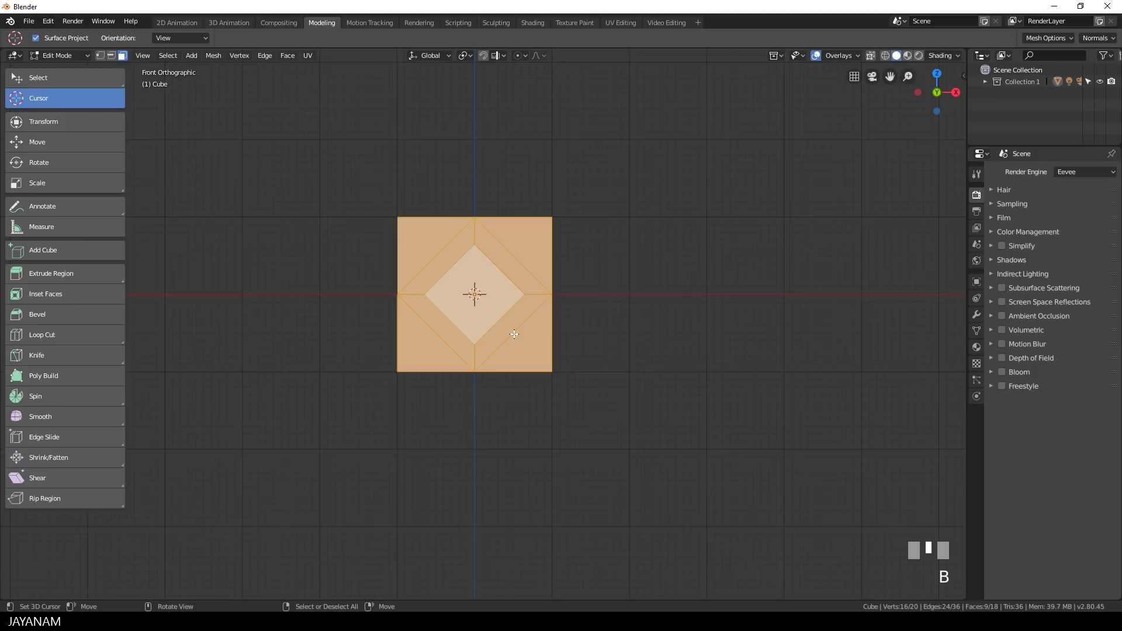
{"action": "middle_click_drag", "start_coordinate": [514, 334], "coordinate": [554, 337]}
- Add the slot wall faces to the selection and invert it to pick the remaining faces
{"action": "right_click", "coordinate": [413, 317], "text": "shift"}
{"action": "right_click", "coordinate": [416, 270], "text": "shift"}
{"action": "right_click", "coordinate": [539, 276], "text": "shift"}
{"action": "scroll", "coordinate": [538, 275], "scroll_direction": "down", "scroll_amount": 3}
{"action": "key", "text": "ctrl+i"}
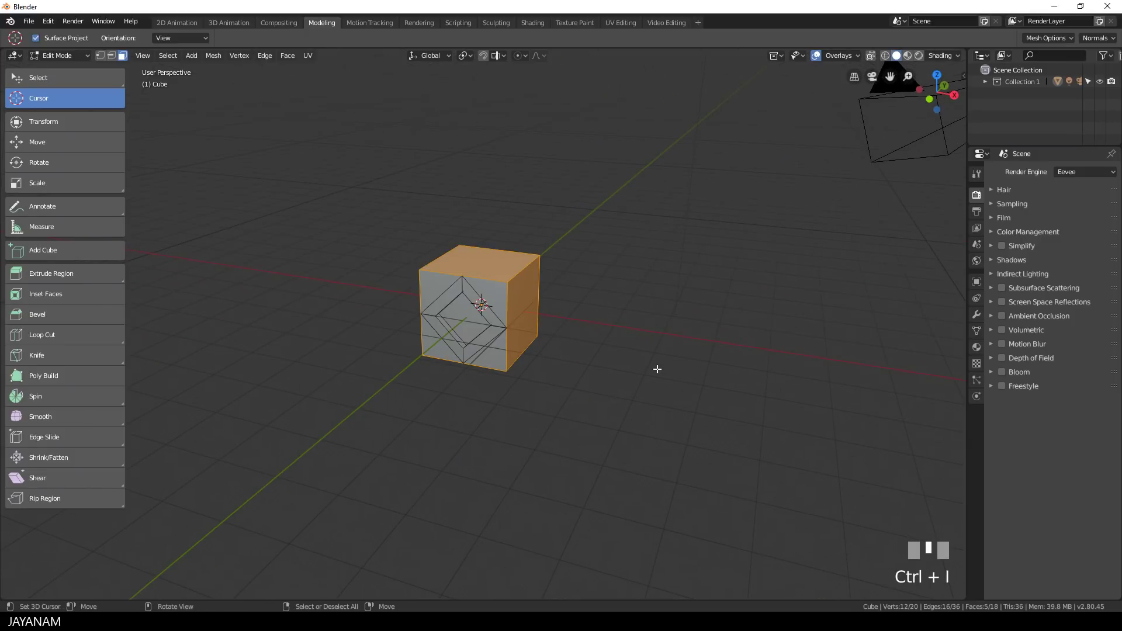
{"action": "middle_click_drag", "start_coordinate": [656, 370], "coordinate": [639, 374]}
{"action": "scroll", "coordinate": [639, 375], "scroll_direction": "up", "scroll_amount": 2}
- Delete the selected faces, leaving the slotted front panel, and return to Object Mode
{"action": "key", "text": "Delete"}
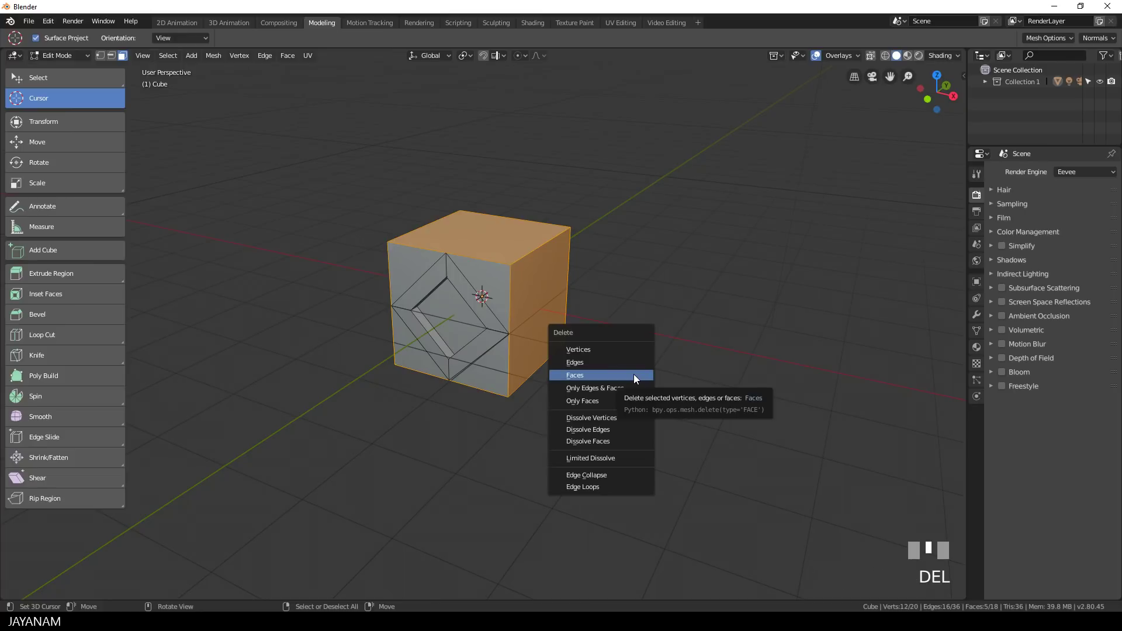
{"action": "left_click", "coordinate": [633, 375]}
{"action": "middle_click_drag", "start_coordinate": [634, 376], "coordinate": [629, 380]}
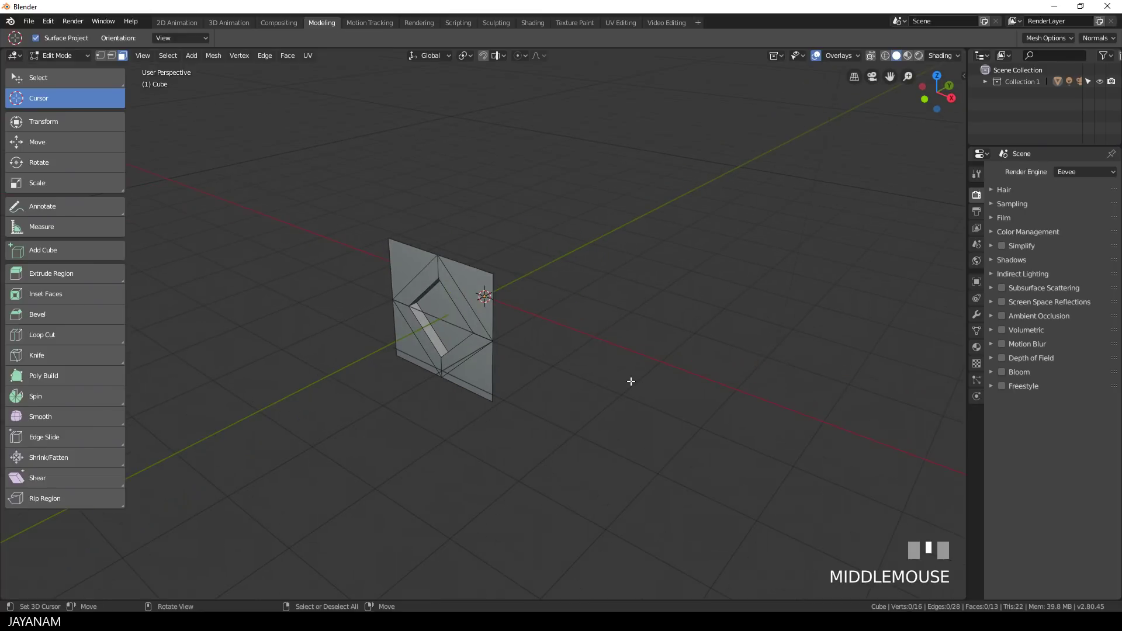
{"action": "scroll", "coordinate": [628, 381], "scroll_direction": "up", "scroll_amount": 2}
{"action": "key", "text": "a"}
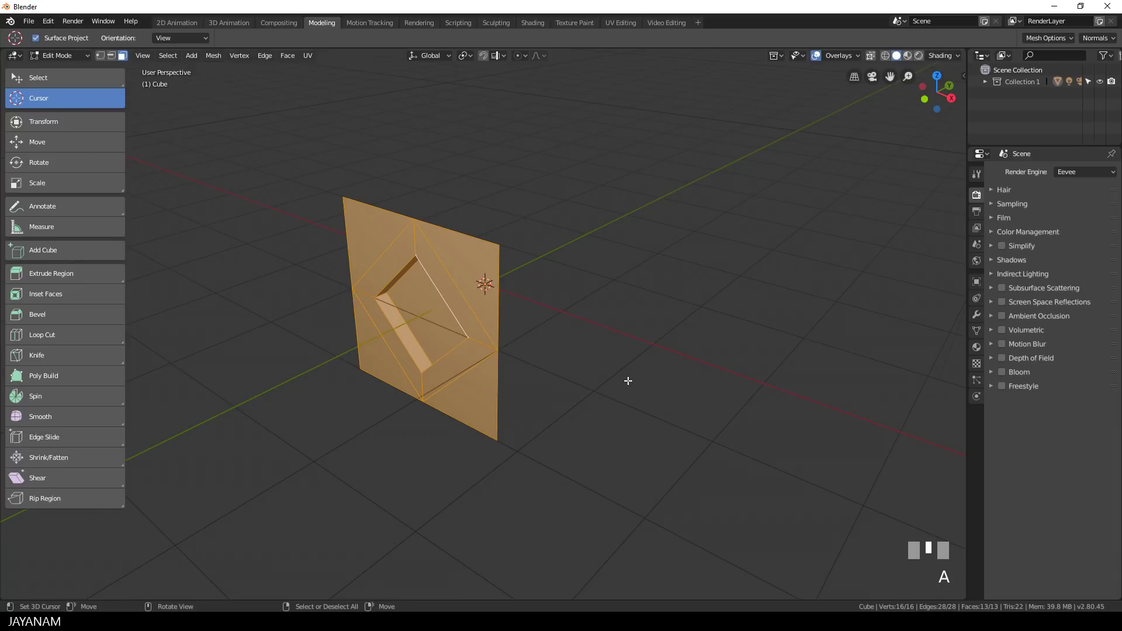
{"action": "key", "text": "Tab"}
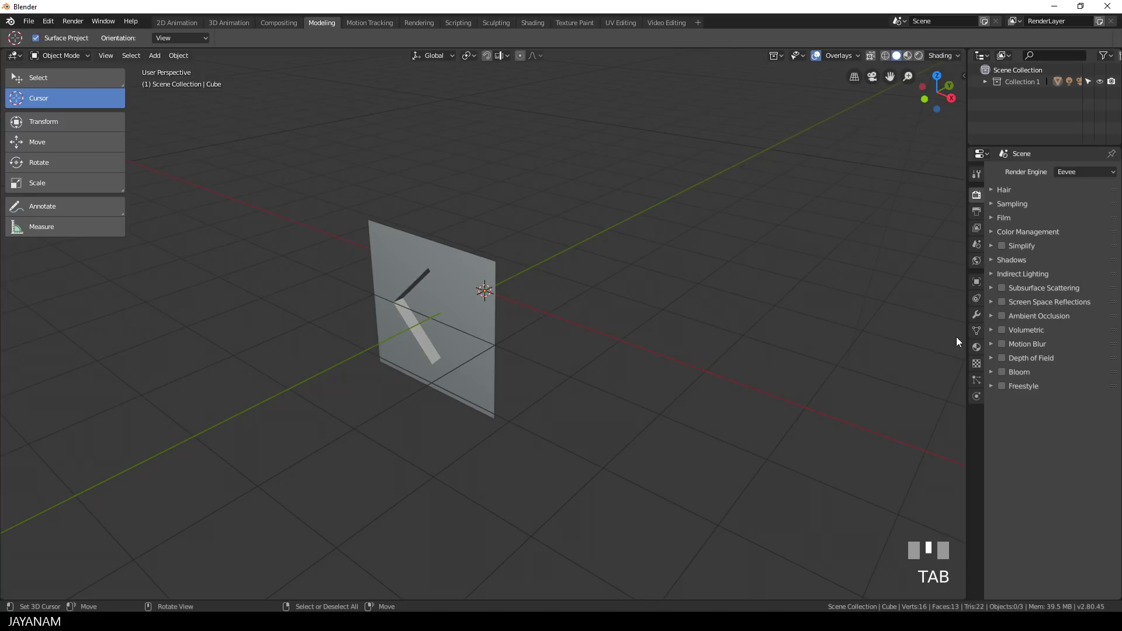
- Add a Mirror modifier on the Y axis only, with X off, and apply it
{"action": "left_click", "coordinate": [976, 316]}
{"action": "left_click", "coordinate": [1043, 172]}
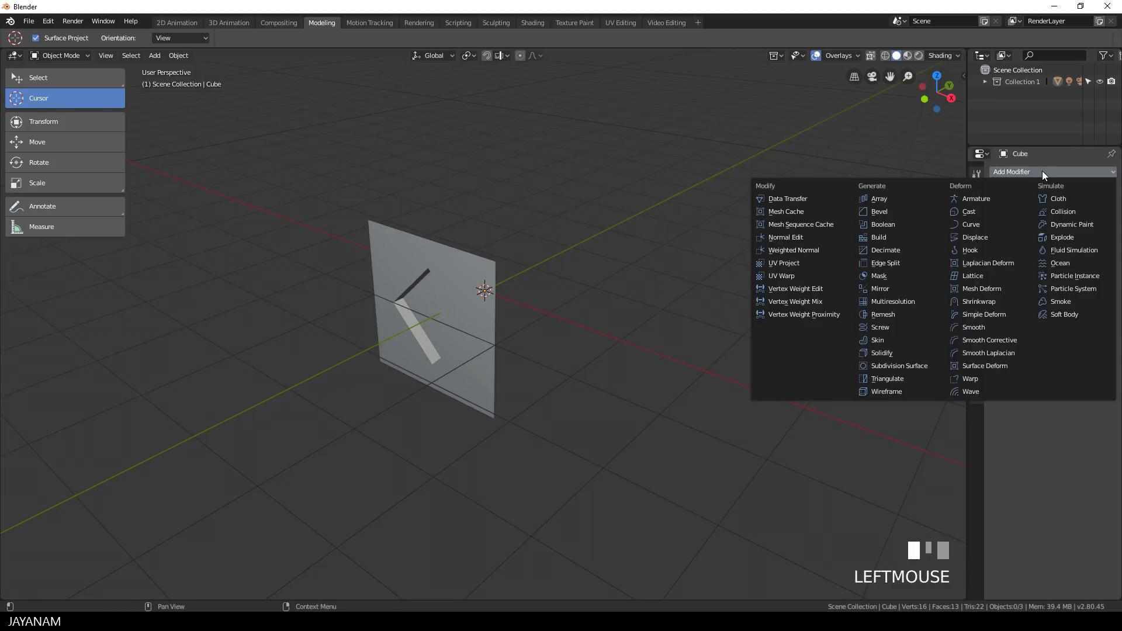
{"action": "left_click", "coordinate": [906, 290]}
{"action": "left_click", "coordinate": [999, 236]}
{"action": "left_click", "coordinate": [998, 249]}
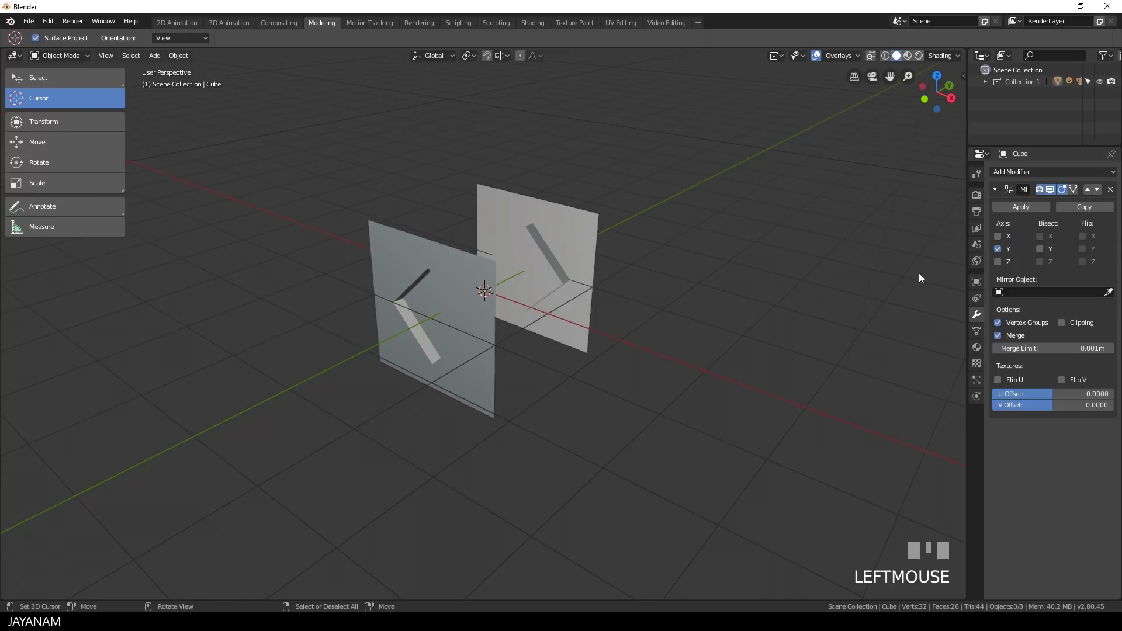
{"action": "middle_click_drag", "start_coordinate": [780, 302], "coordinate": [756, 307]}
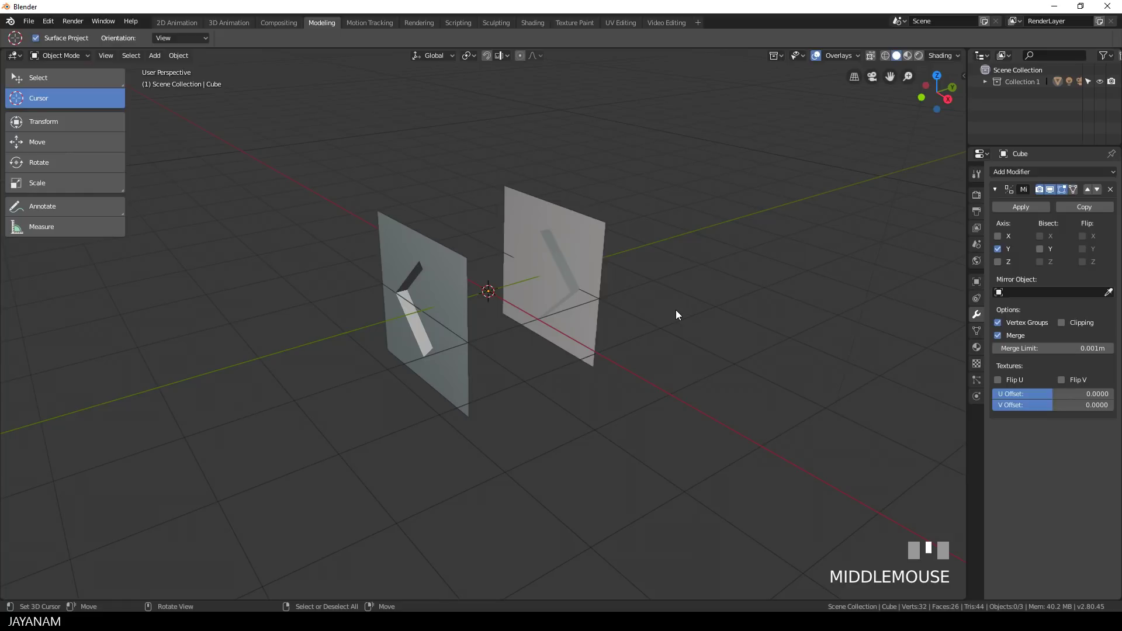
{"action": "left_click", "coordinate": [1015, 208]}
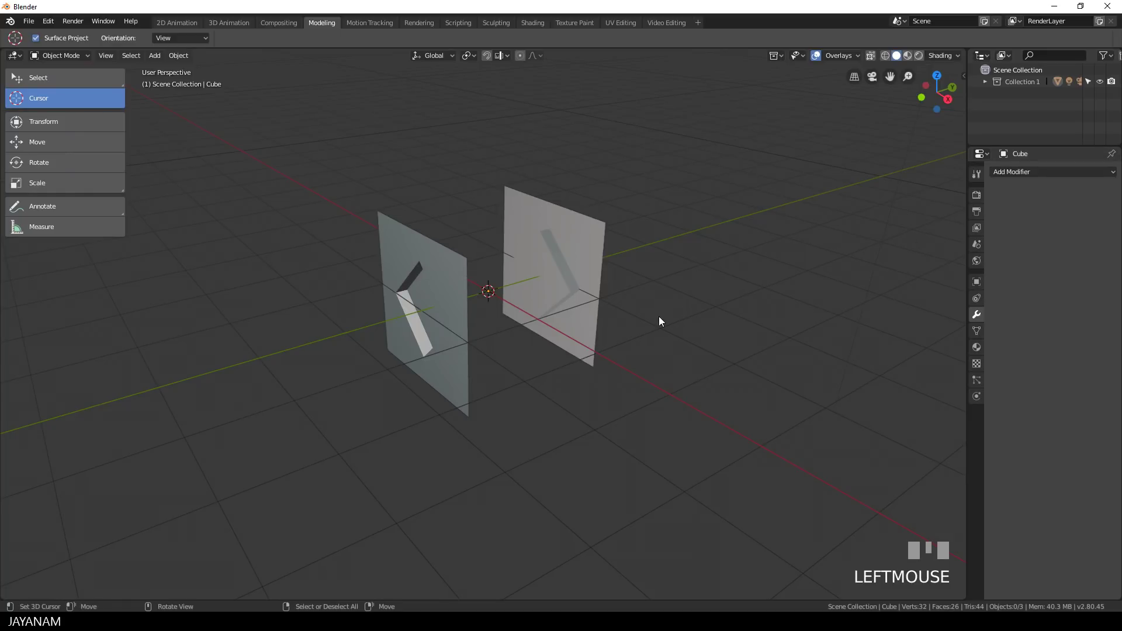
- Duplicate the two panels and rotate the copy 90° around Z to close the sides
{"action": "key", "text": "Tab"}
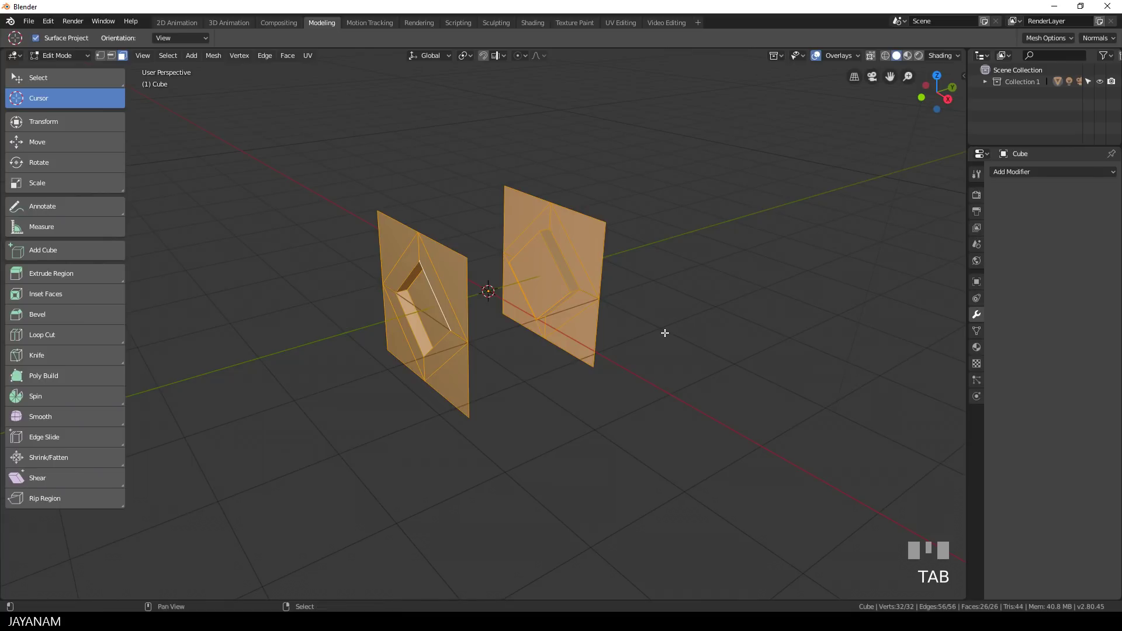
{"action": "key", "text": "shift+d"}
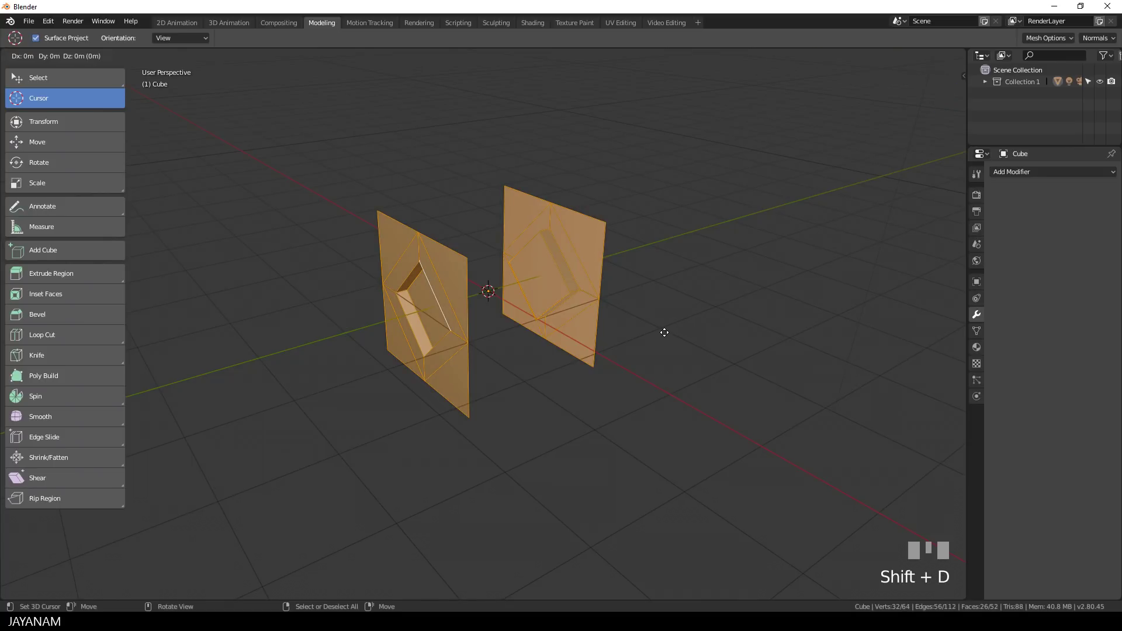
{"action": "key", "text": "Return"}
{"action": "type", "text": "rz"}
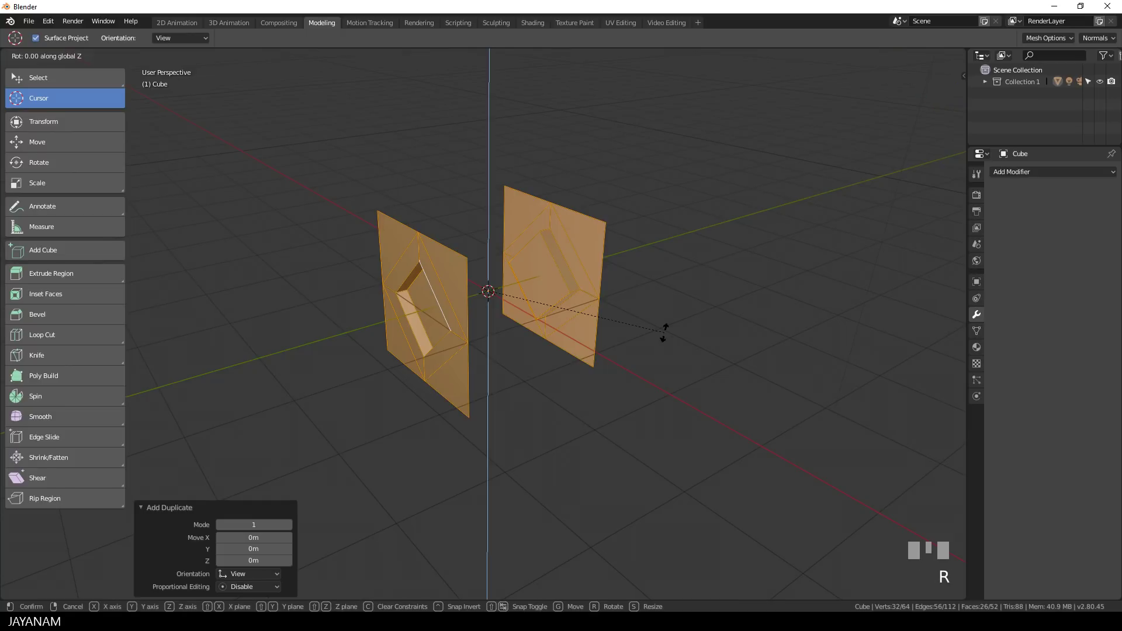
{"action": "type", "text": "90"}
{"action": "key", "text": "Return"}
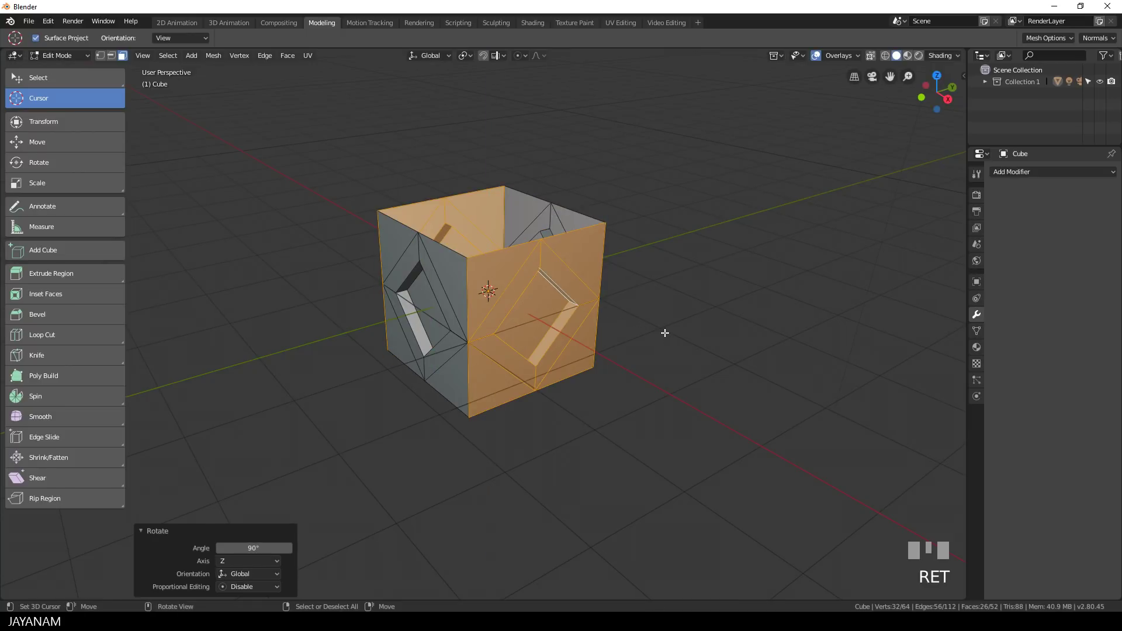
- Duplicate the panels again and rotate them 90° around Y for the top and bottom
{"action": "key", "text": "shift+d"}
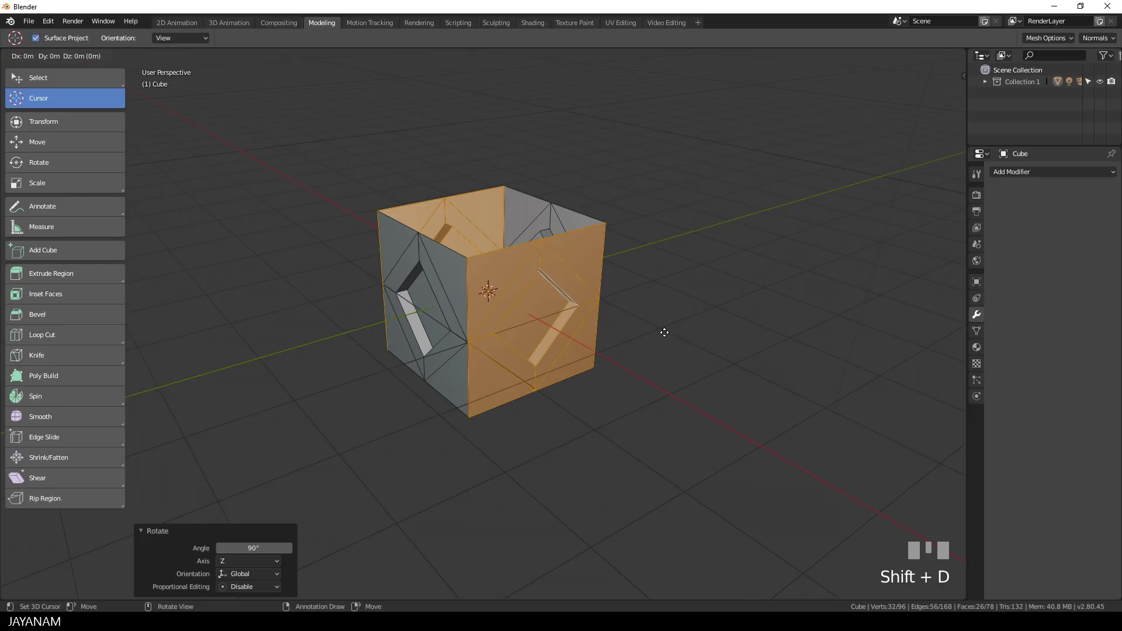
{"action": "key", "text": "Return"}
{"action": "key", "text": "r"}
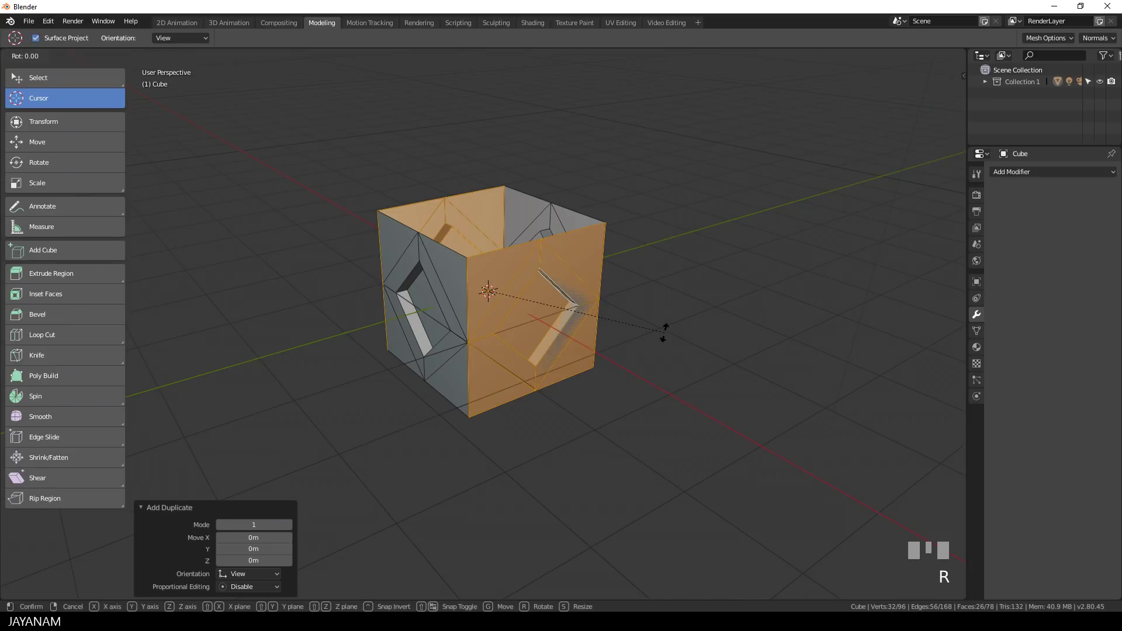
{"action": "key", "text": "x"}
{"action": "key", "text": "y"}
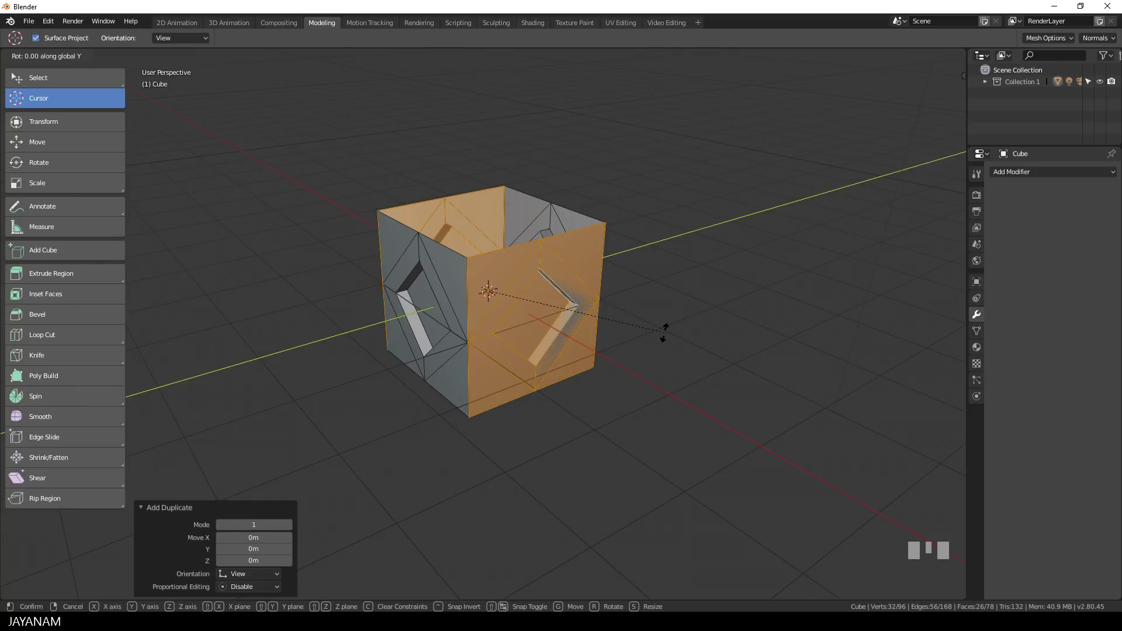
{"action": "type", "text": "90"}
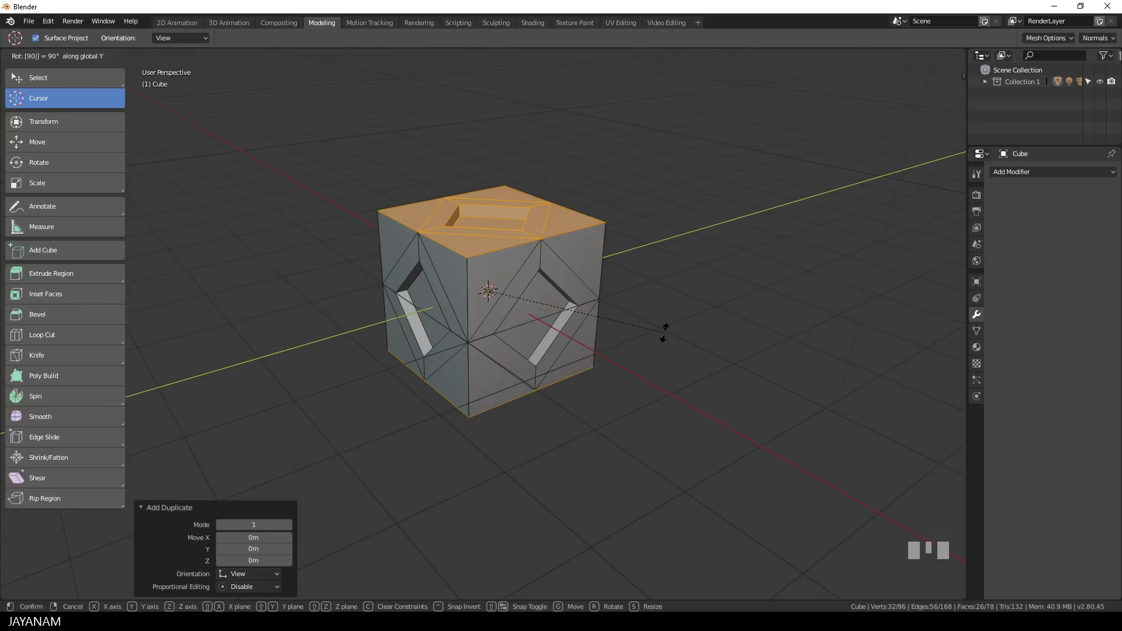
{"action": "key", "text": "Return"}
- Run Remove Doubles on the whole mesh, merging 28 overlapping seam vertices
{"action": "key", "text": "a"}
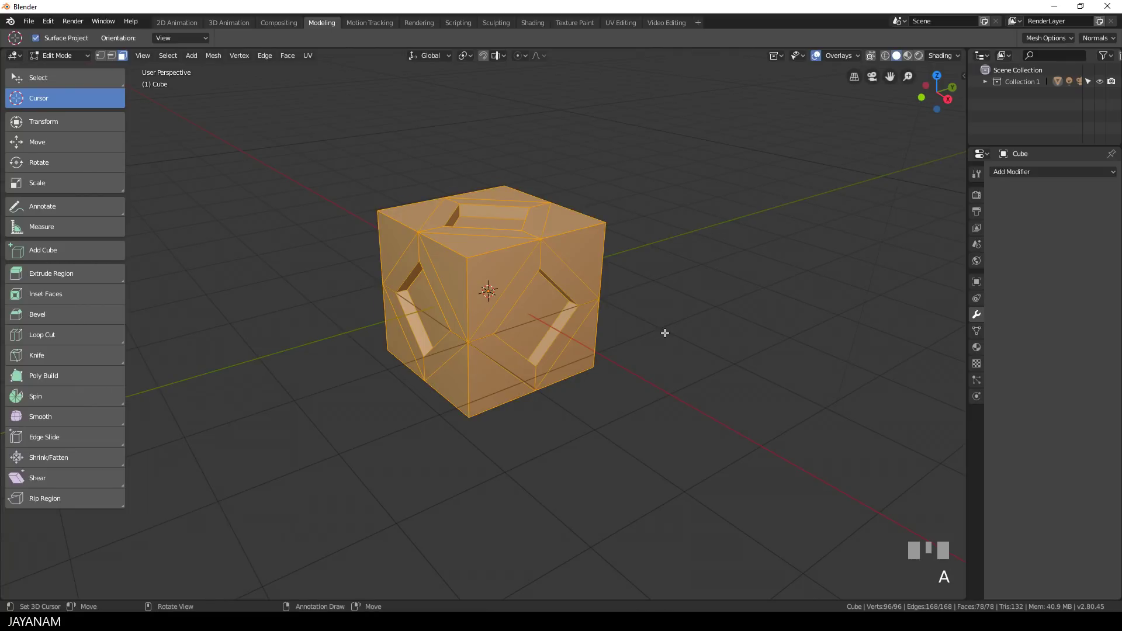
{"action": "key", "text": "F3"}
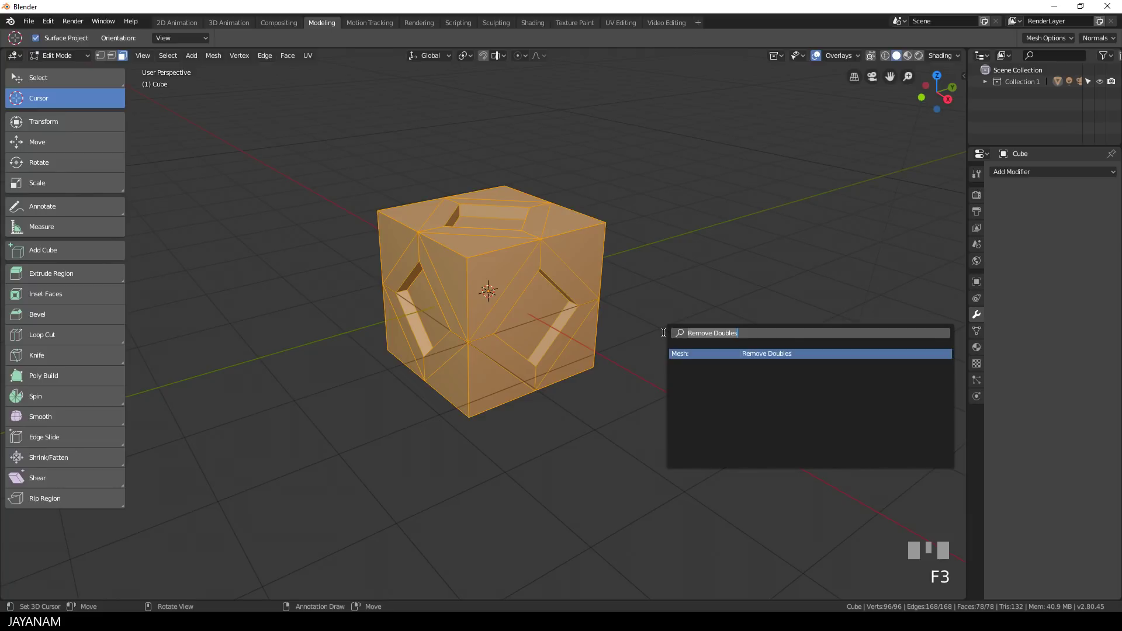
{"action": "type", "text": "remov"}
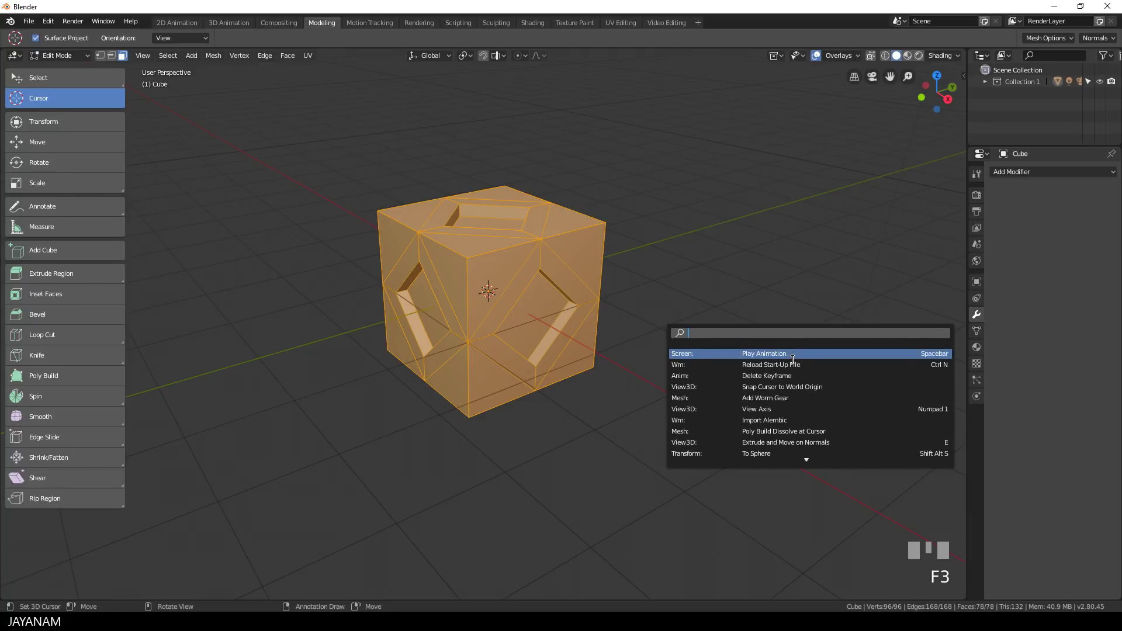
{"action": "key", "text": "Down"}
{"action": "key", "text": "Down"}
{"action": "key", "text": "Down"}
{"action": "key", "text": "Down"}
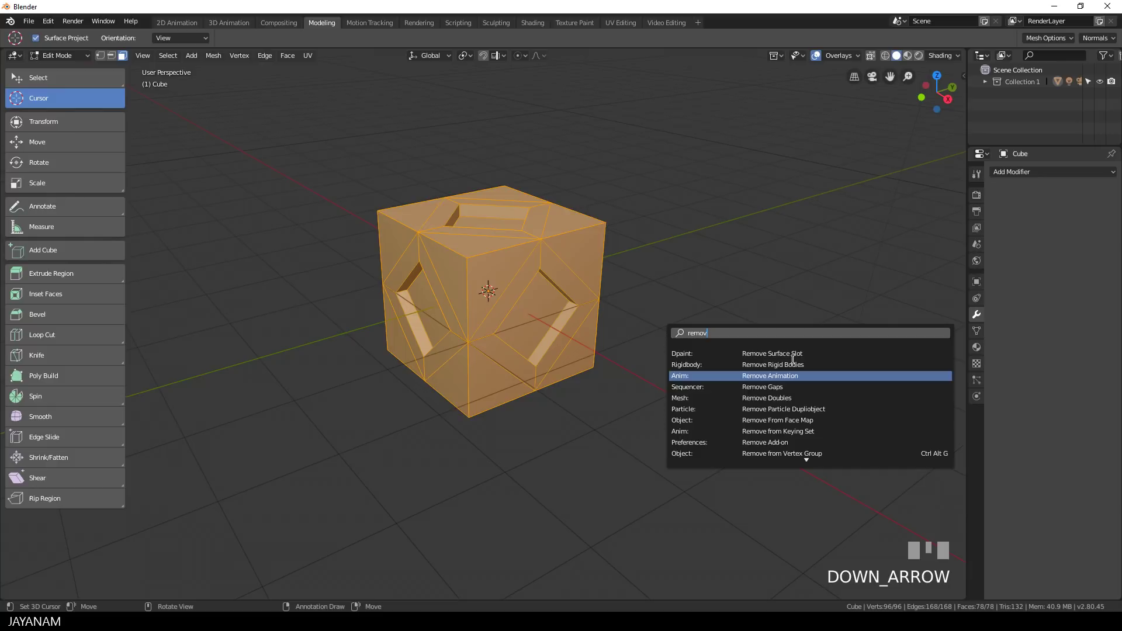
{"action": "key", "text": "Return"}
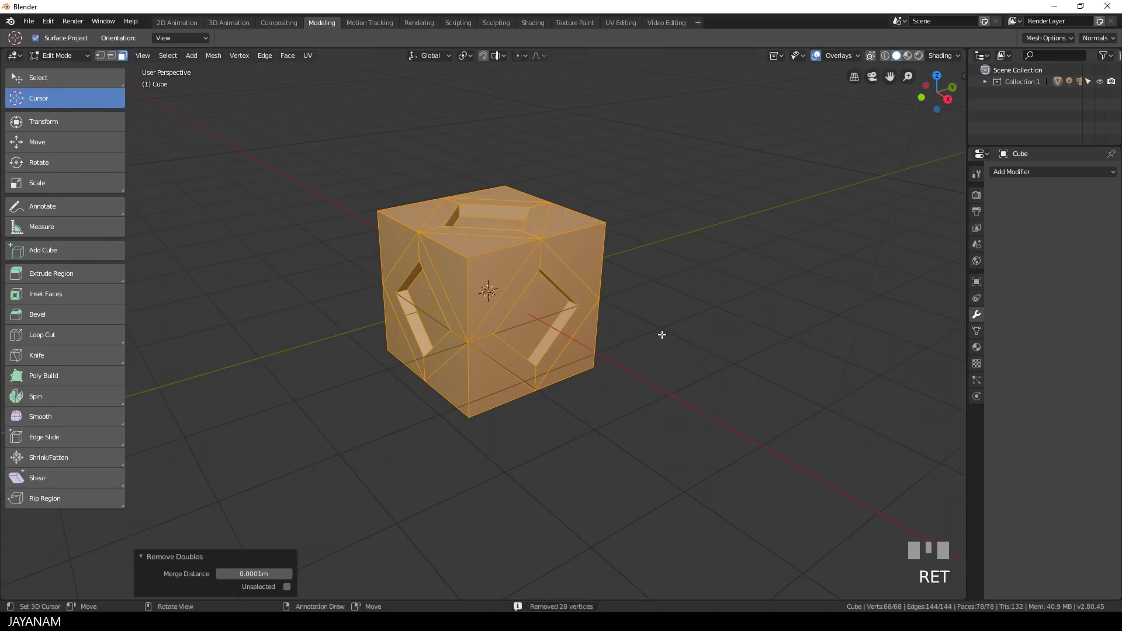
{"action": "key", "text": "Tab"}
{"action": "key", "text": "Tab"}
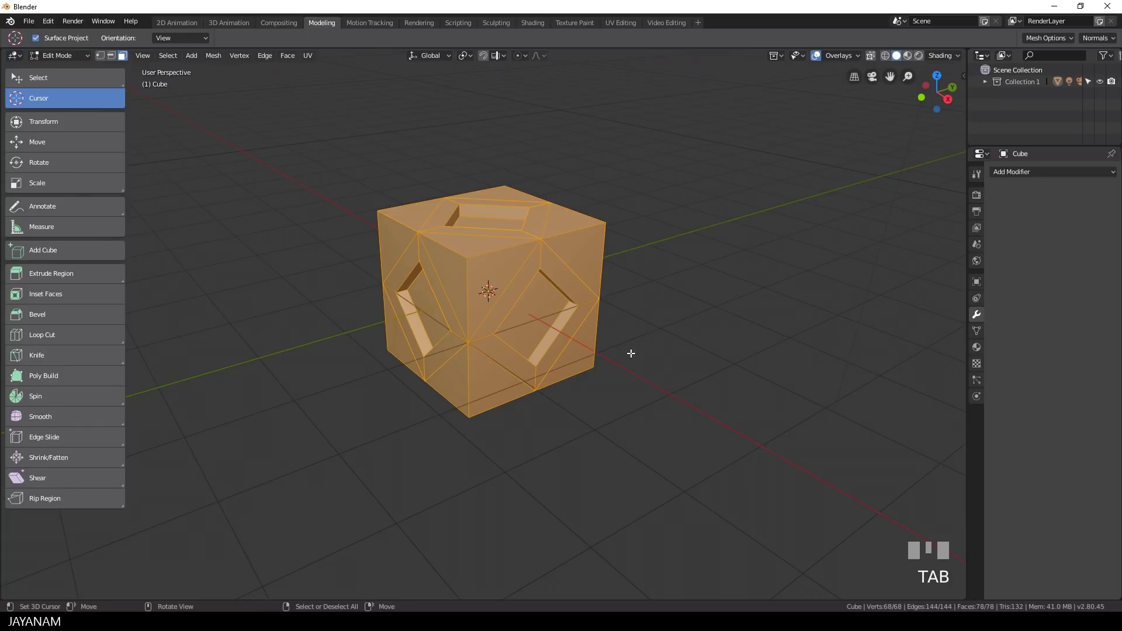
- Dissolve the four diamond outline edges on the first visible face
{"action": "middle_click_drag", "start_coordinate": [631, 353], "coordinate": [570, 331]}
{"action": "right_click", "coordinate": [468, 280]}
{"action": "key", "text": "2"}
{"action": "right_click", "coordinate": [455, 267]}
{"action": "right_click", "coordinate": [404, 273], "text": "shift"}
{"action": "right_click", "coordinate": [388, 321], "text": "shift"}
{"action": "right_click", "coordinate": [478, 364], "text": "shift"}
{"action": "key", "text": "F3"}
{"action": "type", "text": "dissolve"}
{"action": "key", "text": "Return"}
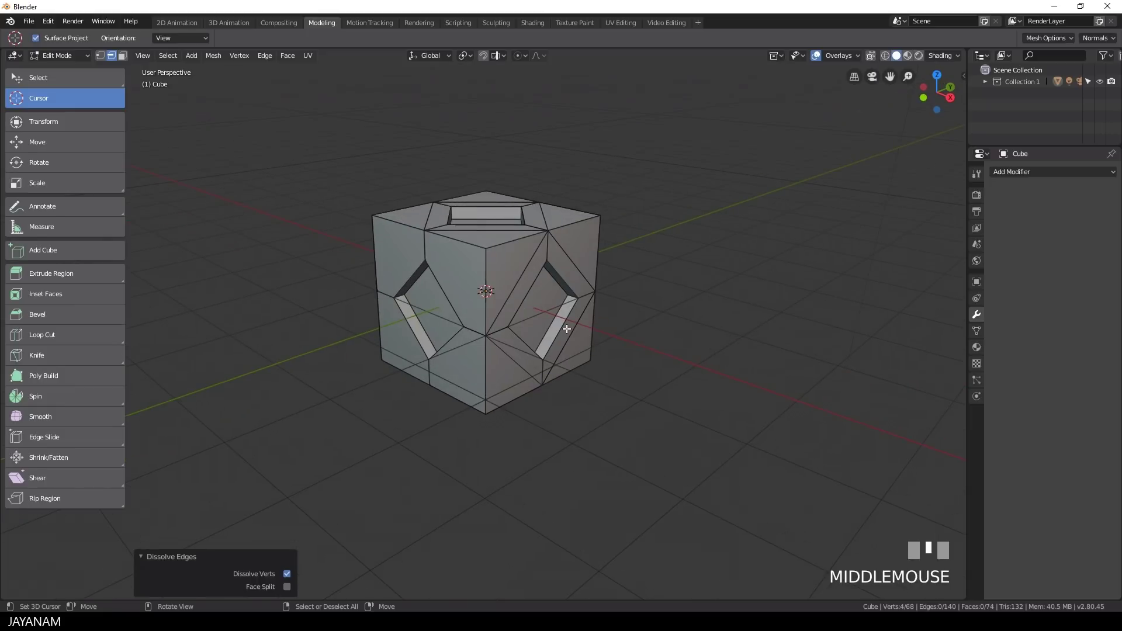
- Select the diamond outline edges on the right, top and front faces
{"action": "left_click", "coordinate": [567, 329], "text": "shift"}
{"action": "left_click", "coordinate": [570, 263], "text": "shift"}
{"action": "left_click", "coordinate": [514, 353], "text": "shift"}
{"action": "left_click", "coordinate": [522, 269], "text": "shift"}
{"action": "middle_click_drag", "start_coordinate": [637, 247], "coordinate": [526, 246]}
{"action": "left_click", "coordinate": [444, 248], "text": "shift"}
{"action": "left_click", "coordinate": [478, 203], "text": "shift"}
{"action": "left_click", "coordinate": [554, 216], "text": "shift"}
{"action": "right_click", "coordinate": [456, 257], "text": "shift"}
{"action": "right_click", "coordinate": [456, 366], "text": "shift"}
{"action": "right_click", "coordinate": [548, 366], "text": "shift"}
- Add the remaining faces' diamond edges, including the underside, and dissolve them all
{"action": "middle_click_drag", "start_coordinate": [549, 365], "coordinate": [561, 327]}
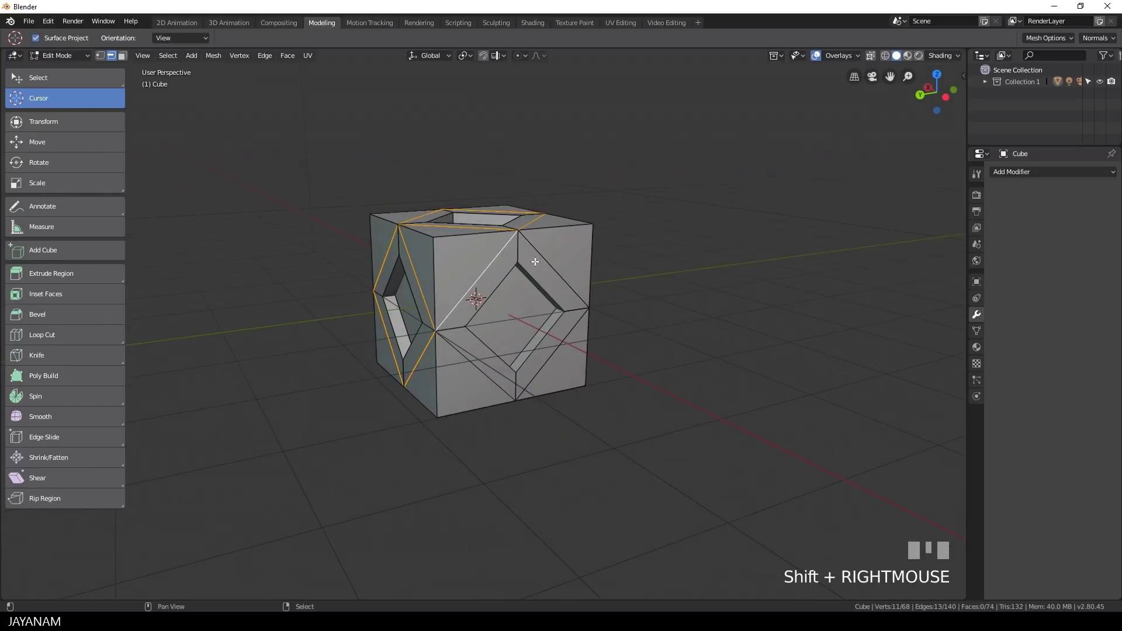
{"action": "right_click", "coordinate": [553, 269], "text": "shift"}
{"action": "right_click", "coordinate": [477, 280], "text": "shift"}
{"action": "right_click", "coordinate": [475, 365], "text": "shift"}
{"action": "middle_click_drag", "start_coordinate": [541, 375], "coordinate": [482, 374]}
{"action": "right_click", "coordinate": [438, 280], "text": "shift"}
{"action": "right_click", "coordinate": [503, 275], "text": "shift"}
{"action": "right_click", "coordinate": [514, 362], "text": "shift"}
{"action": "right_click", "coordinate": [433, 368], "text": "shift"}
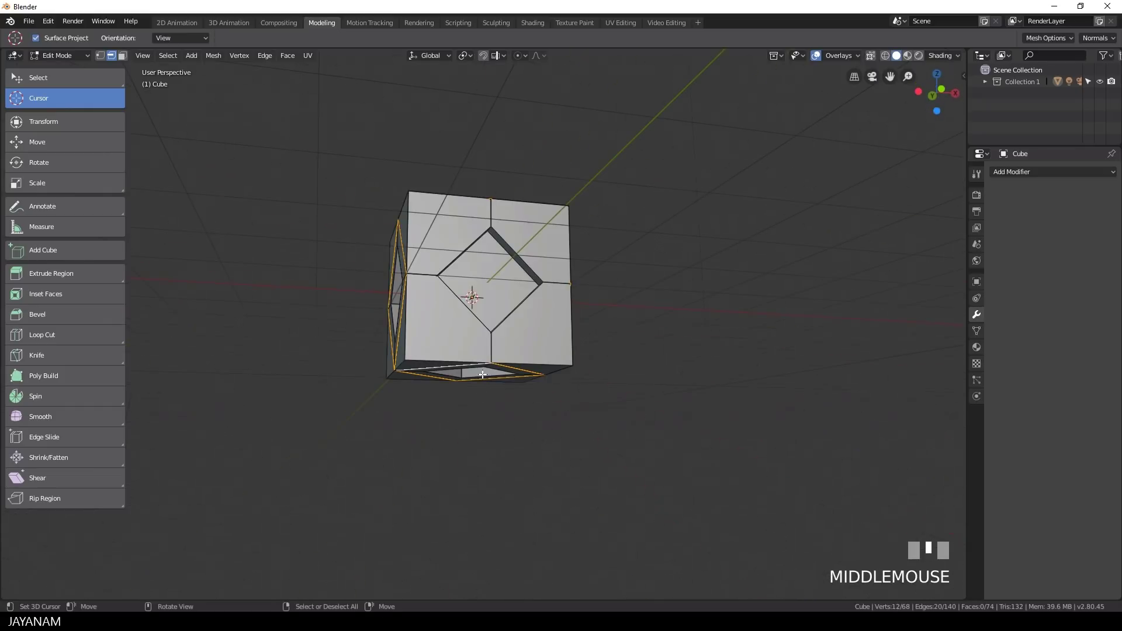
{"action": "key", "text": "F3"}
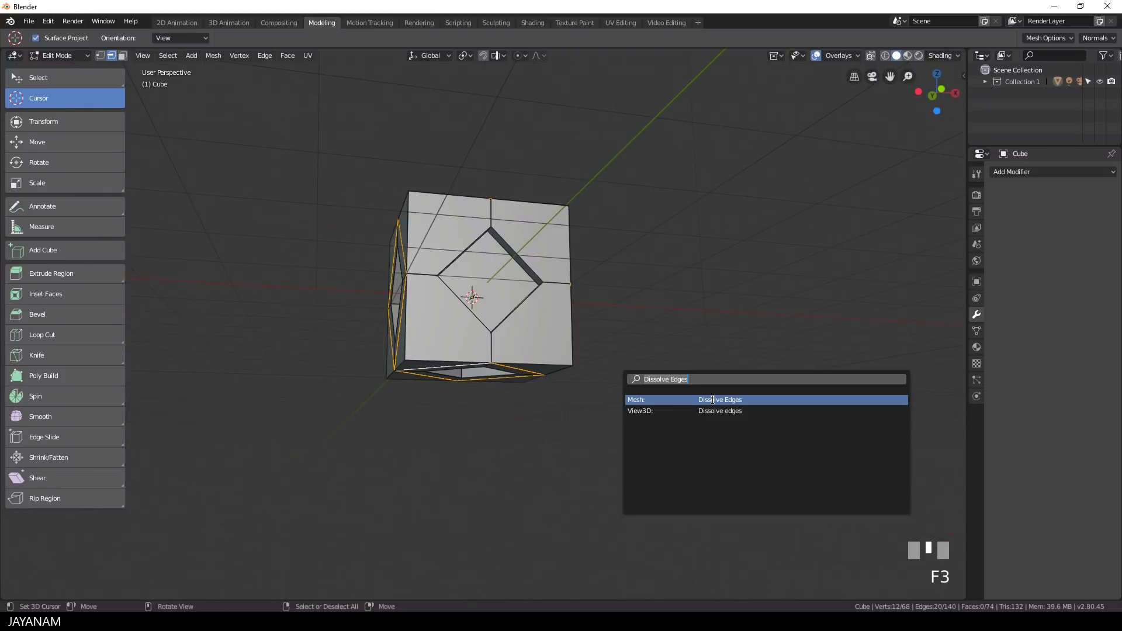
{"action": "left_click", "coordinate": [713, 401]}
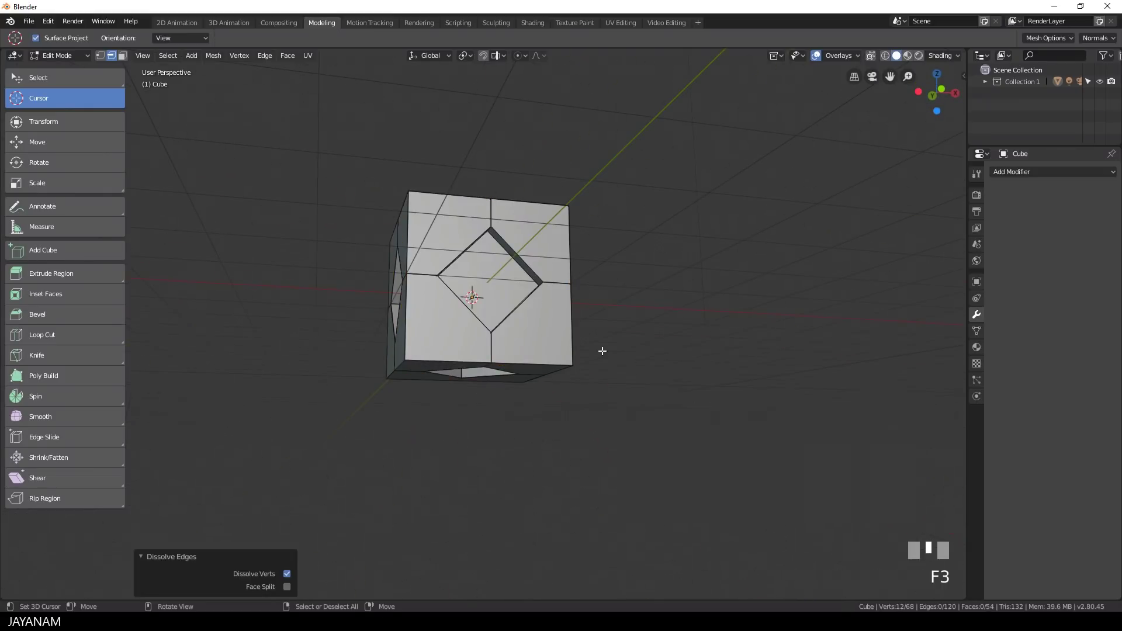
{"action": "middle_click_drag", "start_coordinate": [602, 350], "coordinate": [674, 338]}
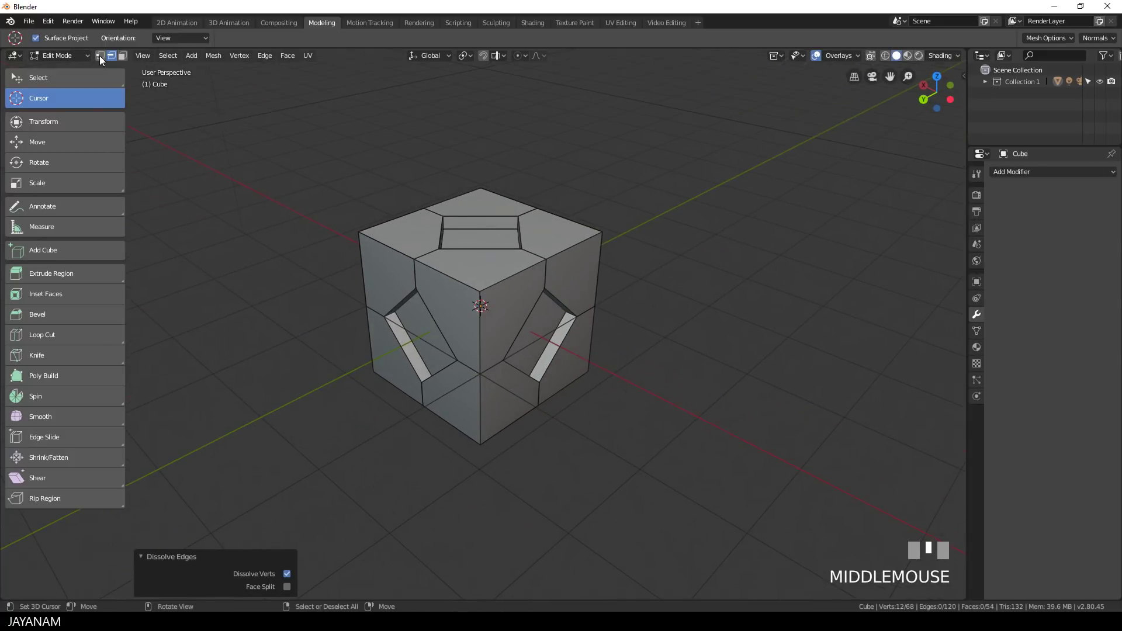
- Select all eight corner vertices of the cube
{"action": "left_click", "coordinate": [490, 295]}
{"action": "right_click", "coordinate": [489, 293]}
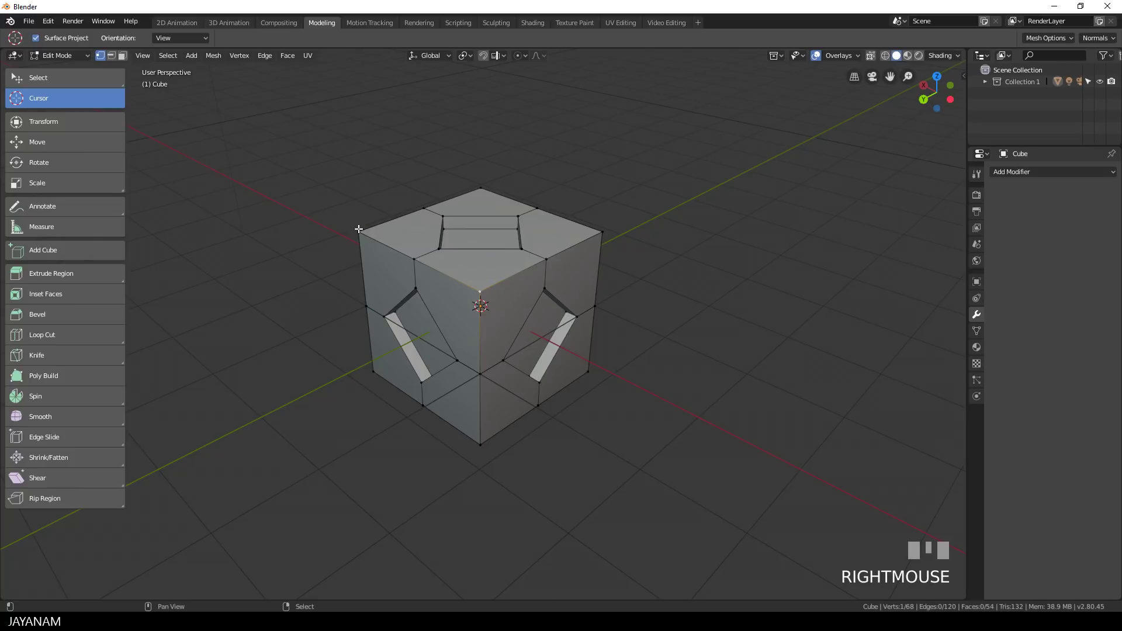
{"action": "right_click", "coordinate": [358, 230], "text": "shift"}
{"action": "right_click", "coordinate": [485, 186], "text": "shift"}
{"action": "right_click", "coordinate": [601, 233], "text": "shift"}
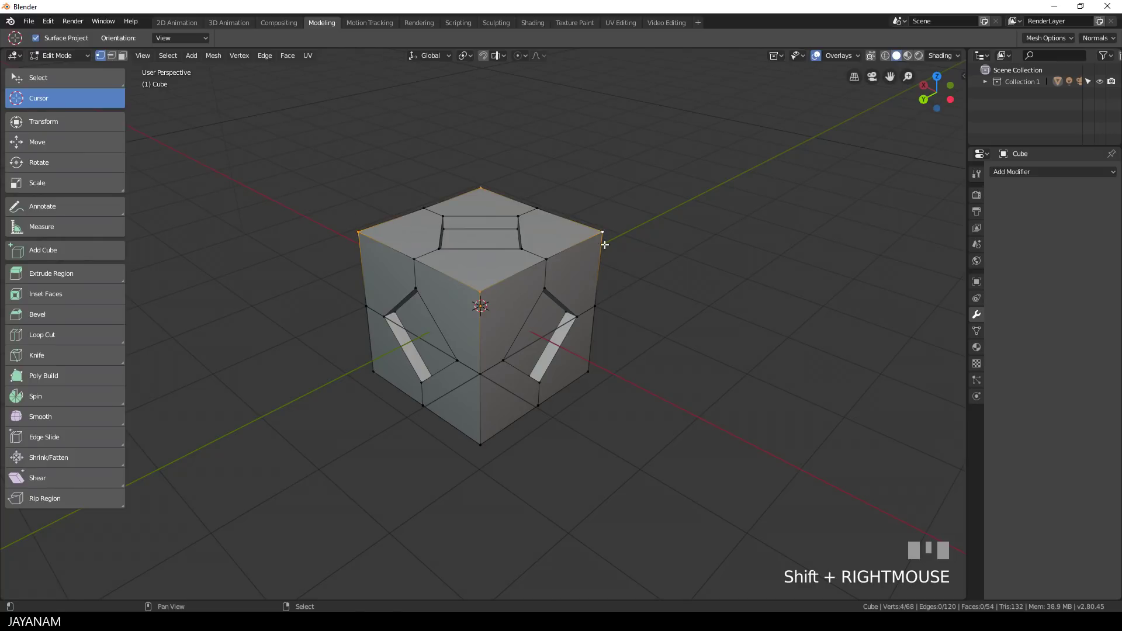
{"action": "middle_click_drag", "start_coordinate": [616, 350], "coordinate": [637, 273]}
{"action": "right_click", "coordinate": [571, 288], "text": "shift"}
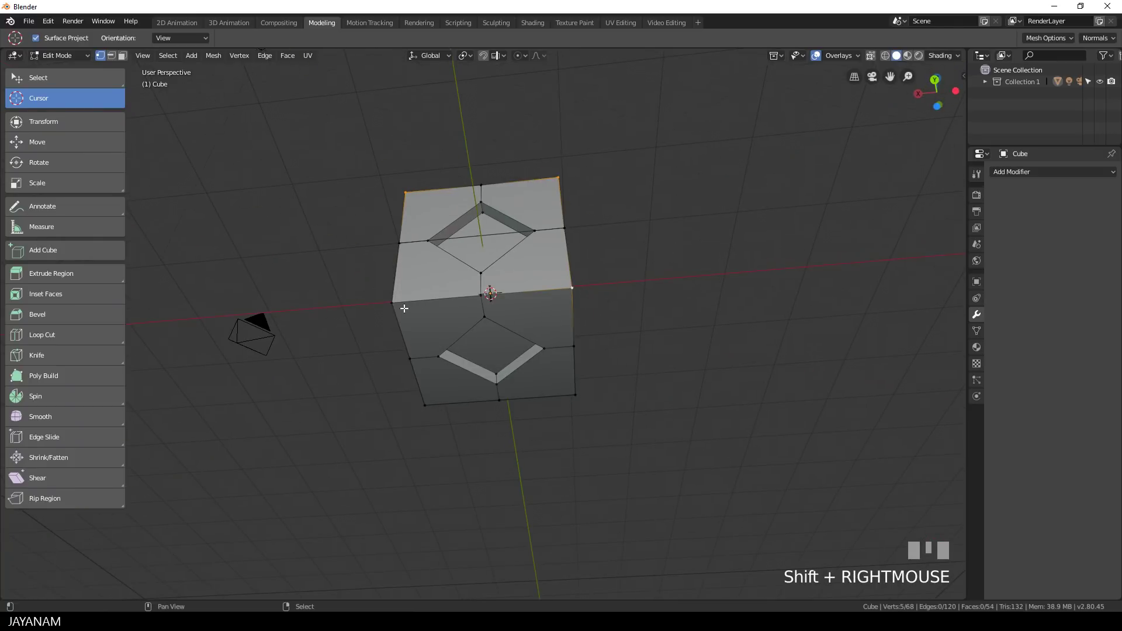
{"action": "right_click", "coordinate": [392, 303], "text": "shift"}
{"action": "right_click", "coordinate": [425, 403], "text": "shift"}
{"action": "right_click", "coordinate": [575, 395], "text": "shift"}
{"action": "middle_click_drag", "start_coordinate": [712, 199], "coordinate": [641, 326]}
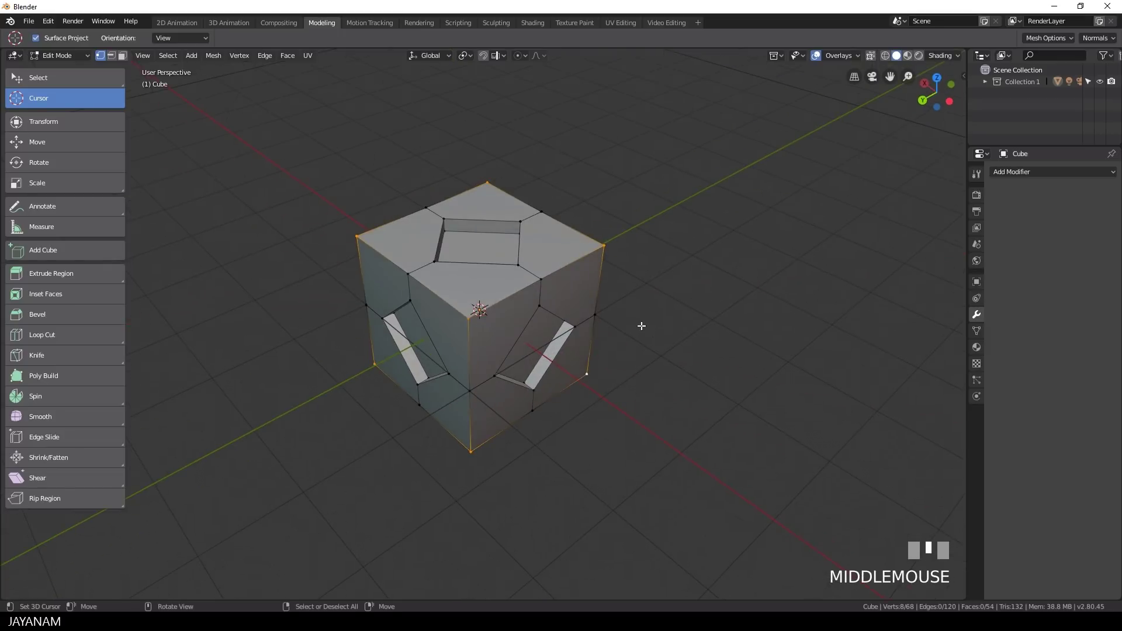
- Vertex-bevel the corners at 0.866, deselect everything and return to Object Mode
{"action": "key", "text": "ctrl+shift+b"}
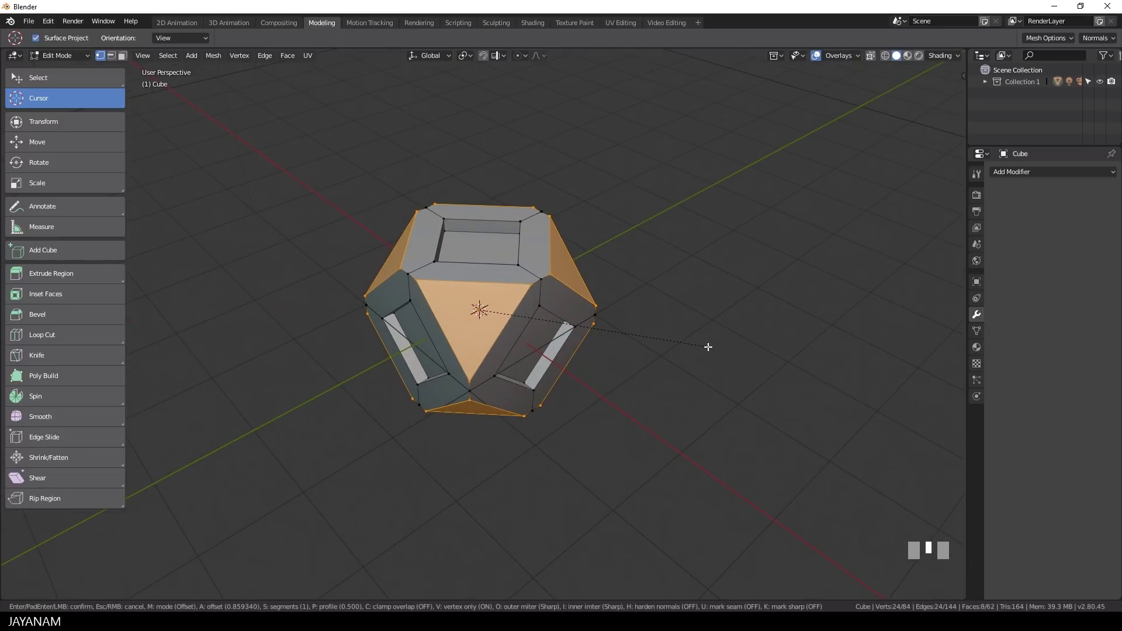
{"action": "left_click", "coordinate": [709, 348]}
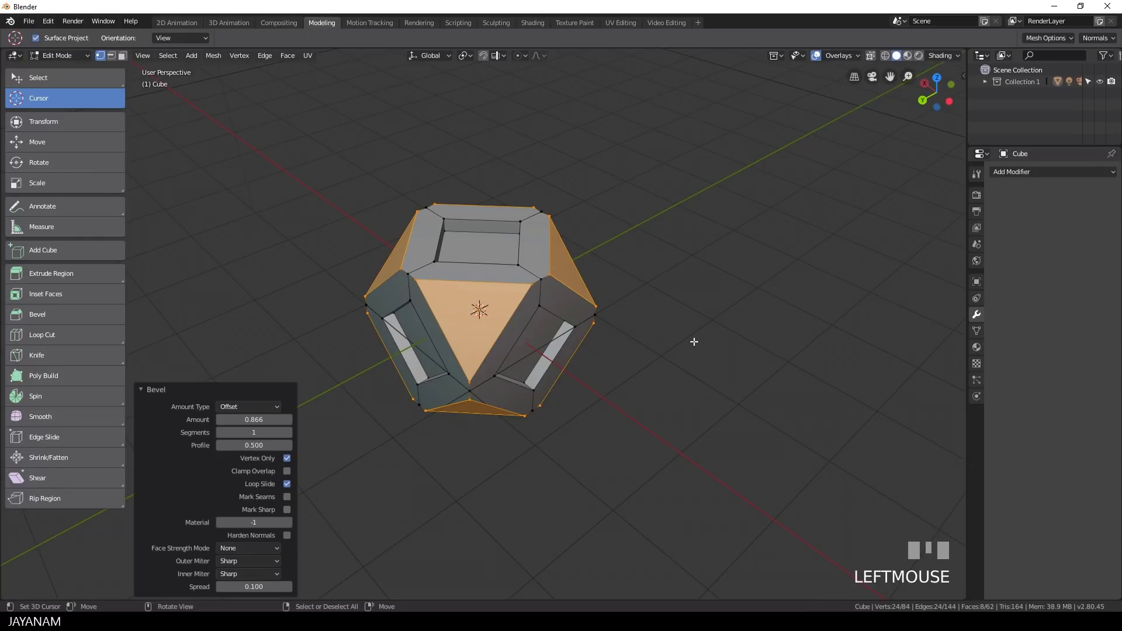
{"action": "key", "text": "a"}
{"action": "key", "text": "a"}
{"action": "key", "text": "a"}
{"action": "key", "text": "Tab"}
{"action": "middle_click_drag", "start_coordinate": [391, 316], "coordinate": [545, 354]}
- Add a Fast Carve Bevel modifier to the cube with 0.01m width and 3 segments
{"action": "right_click", "coordinate": [544, 354]}
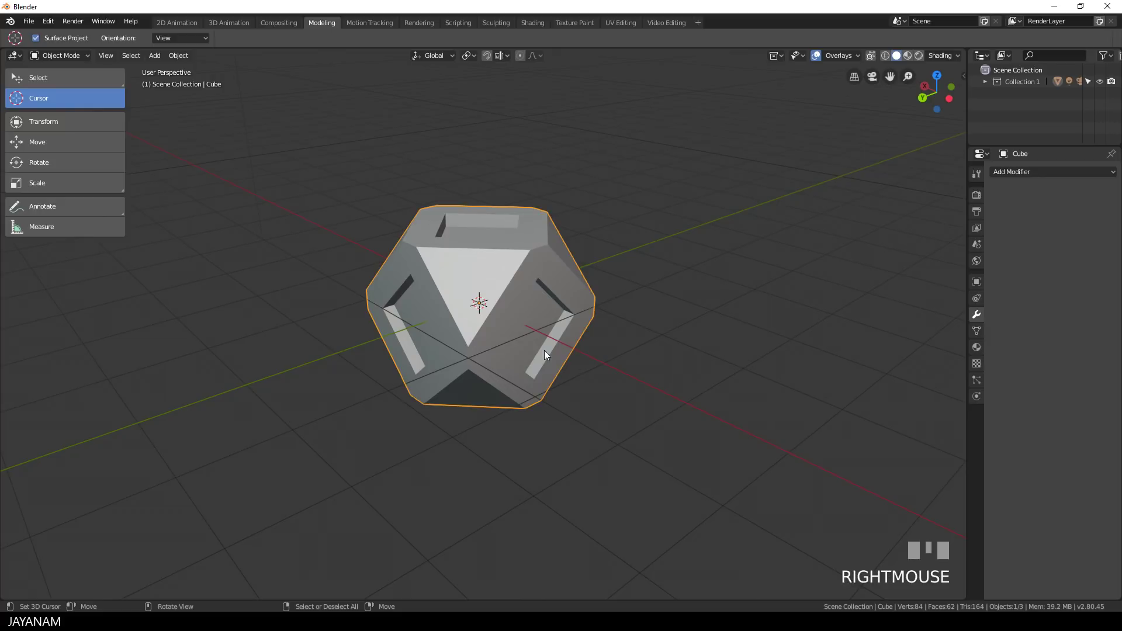
{"action": "key", "text": "n"}
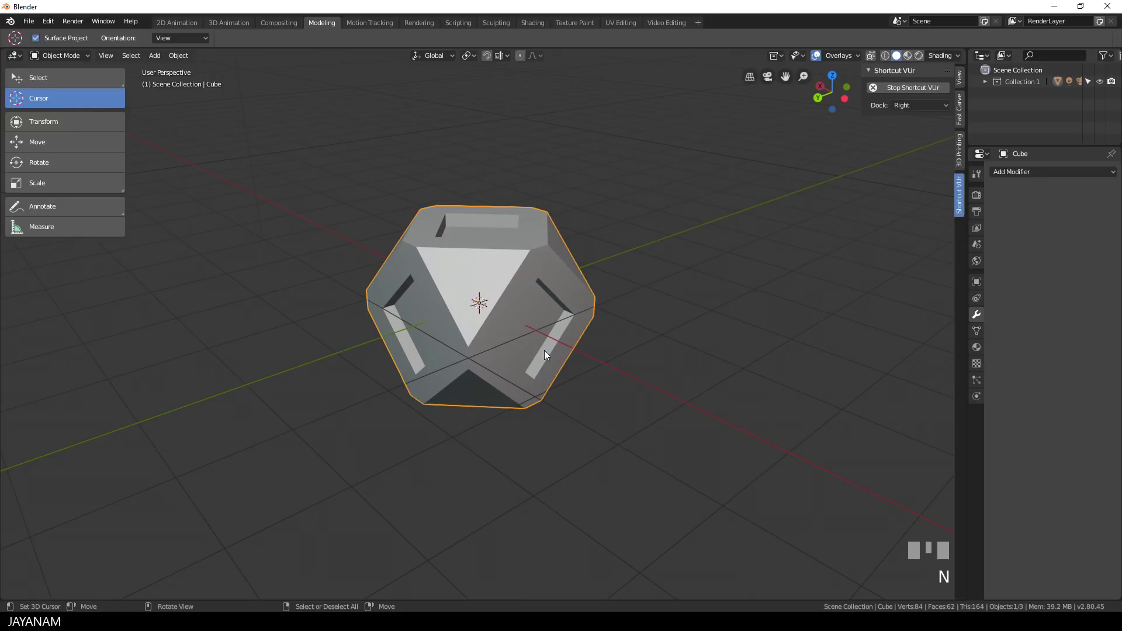
{"action": "left_click", "coordinate": [960, 113]}
{"action": "left_click", "coordinate": [928, 263]}
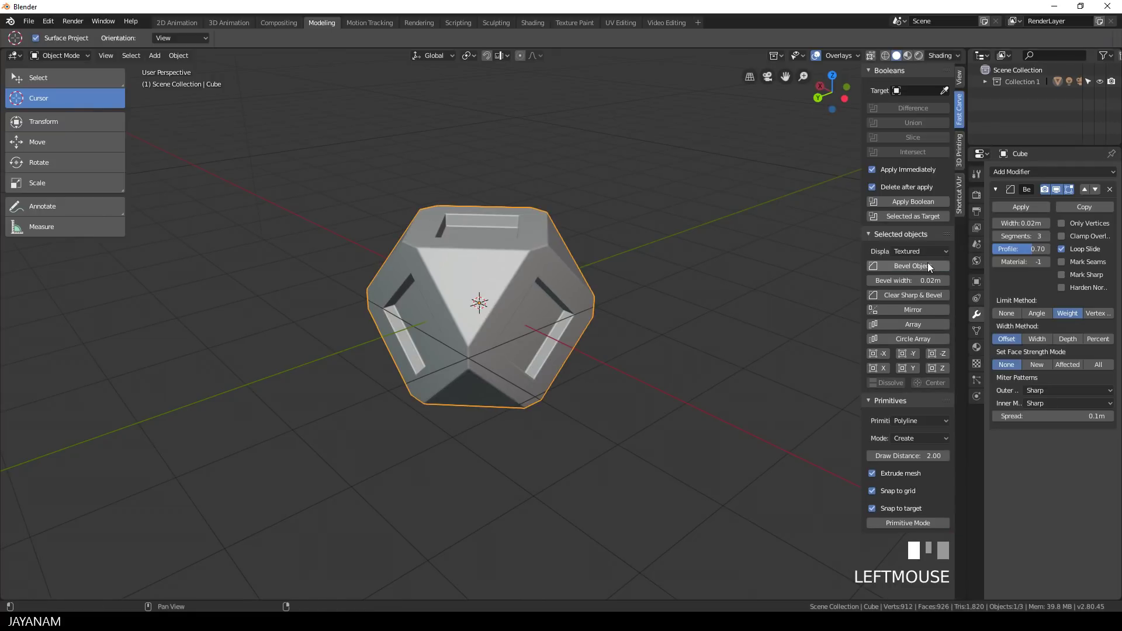
{"action": "left_click", "coordinate": [871, 281]}
- Hide the viewport overlays to inspect the bevelled shape
{"action": "middle_click_drag", "start_coordinate": [734, 285], "coordinate": [722, 285]}
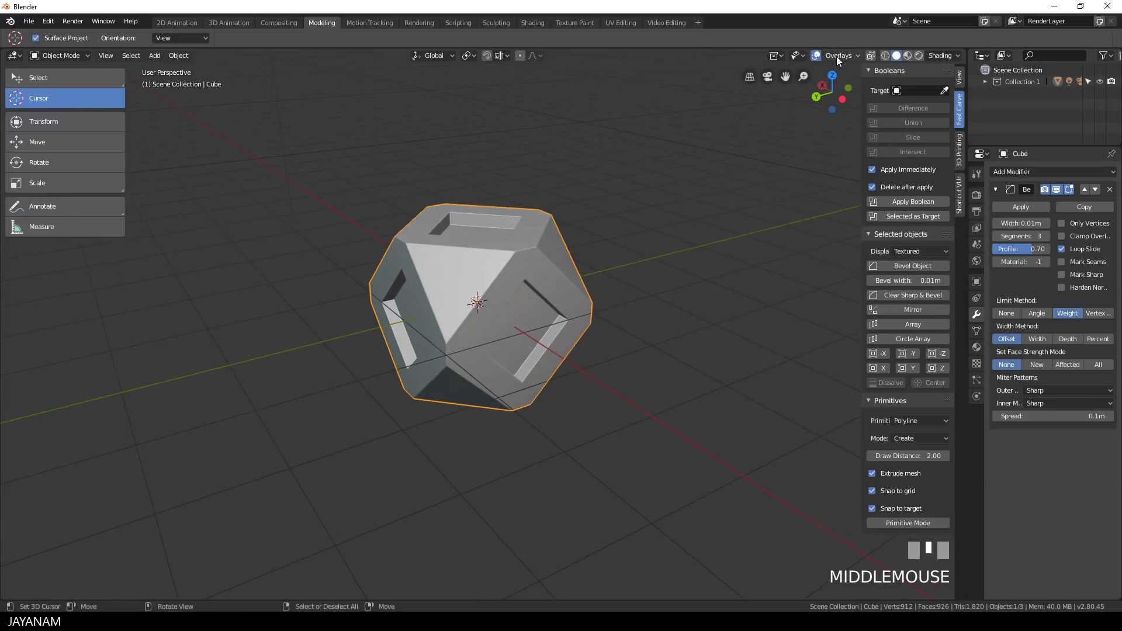
{"action": "left_click", "coordinate": [815, 55]}
{"action": "middle_click_drag", "start_coordinate": [701, 206], "coordinate": [792, 122]}
{"action": "middle_click_drag", "start_coordinate": [713, 221], "coordinate": [703, 214]}
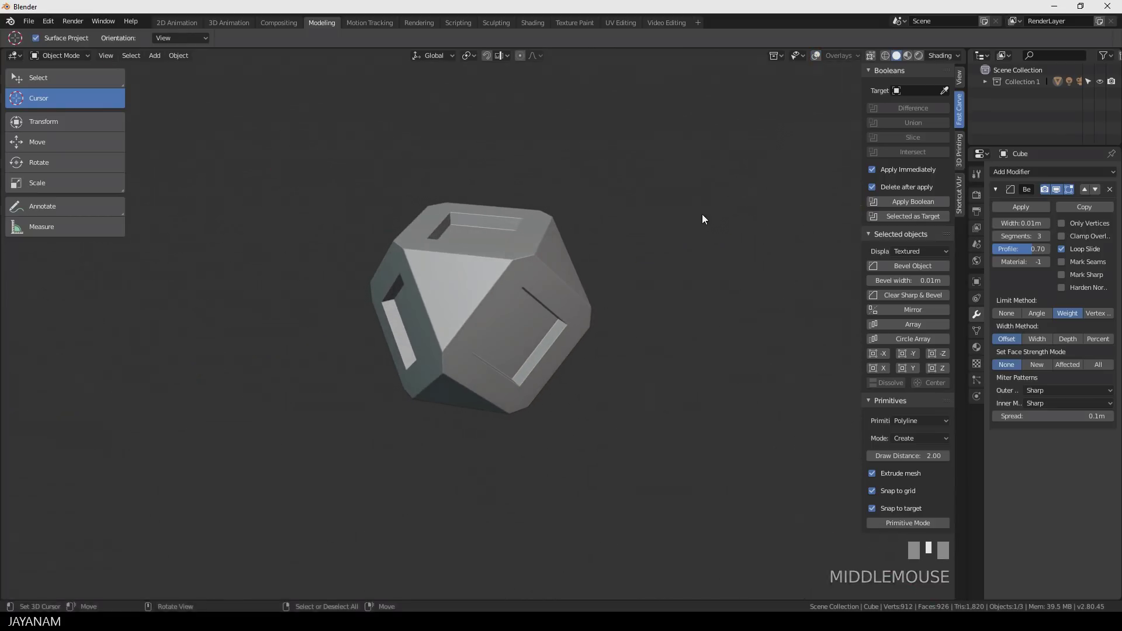